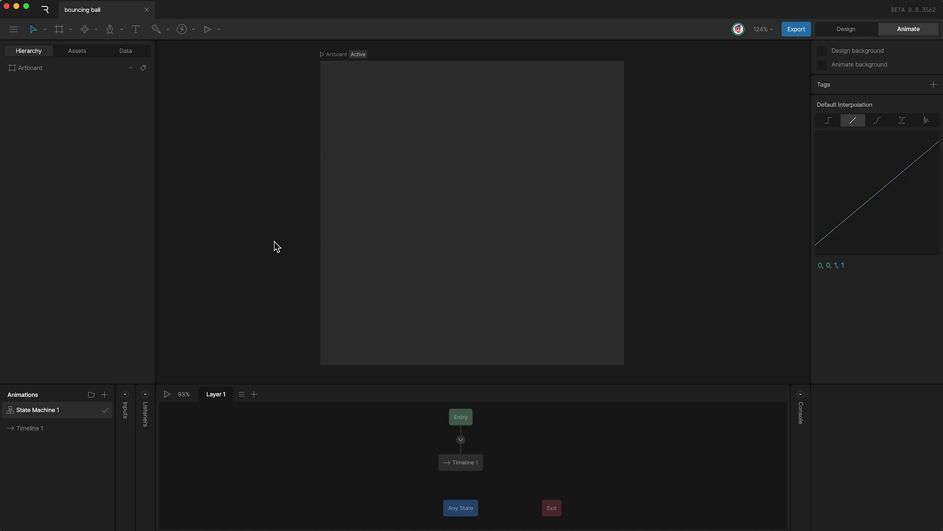
Draw a circle on the artboard and give it a white FFFFFF fill
key("o")
left_click_drag(430, 166, 489, 226)
left_click(834, 308)
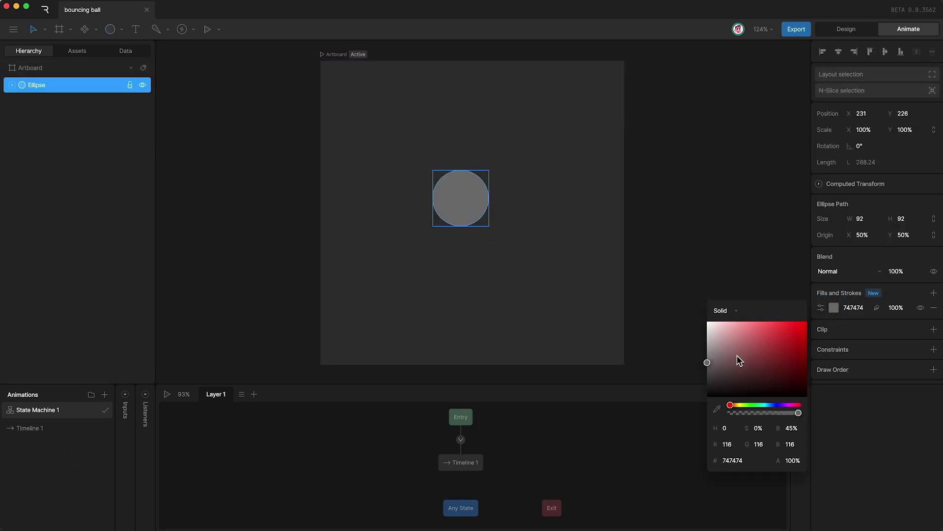
left_click_drag(737, 354, 653, 243)
left_click(457, 204)
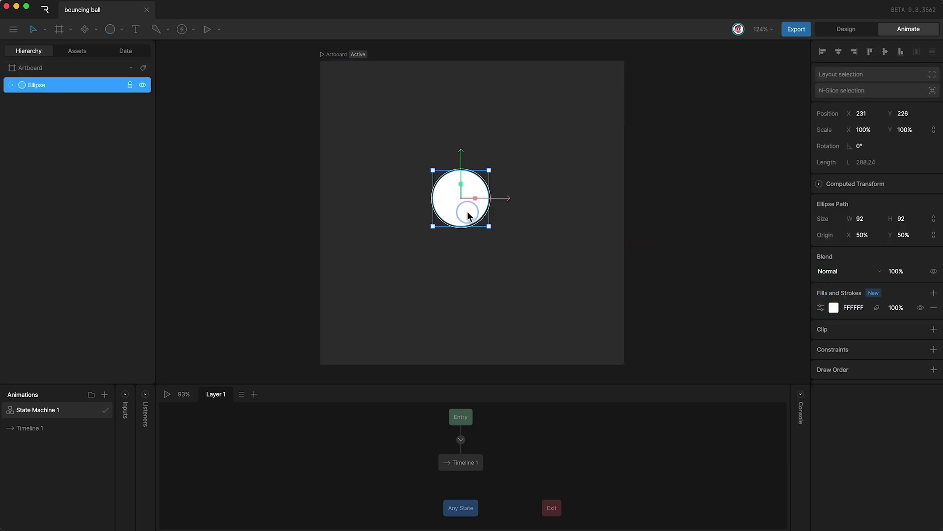
Centre the ball at 250, 250 and, with freeze on, drop its origin to the bottom edge
left_click_drag(471, 215, 485, 231)
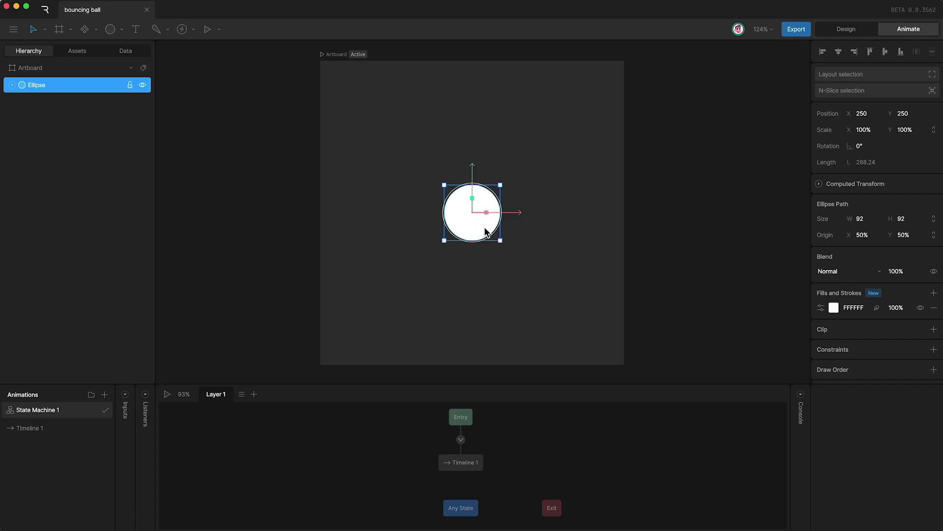
key("y")
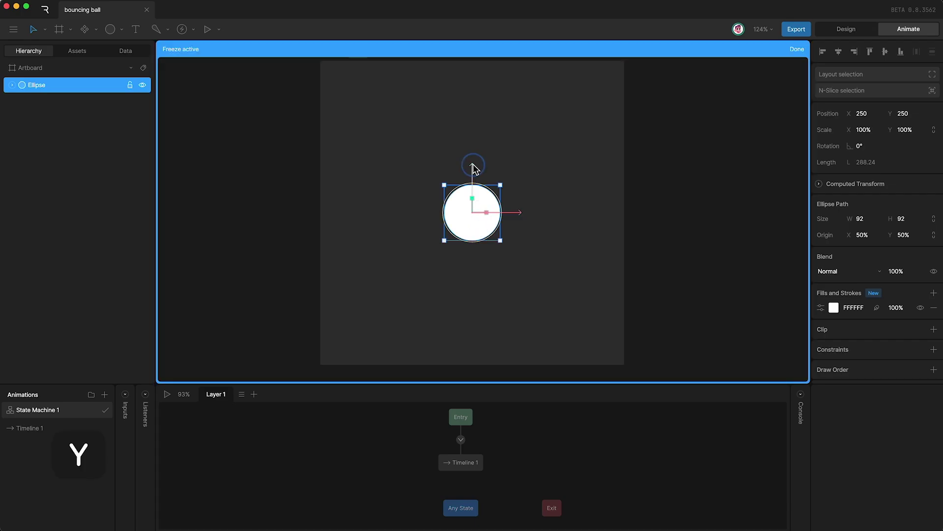
left_click_drag(473, 168, 476, 204)
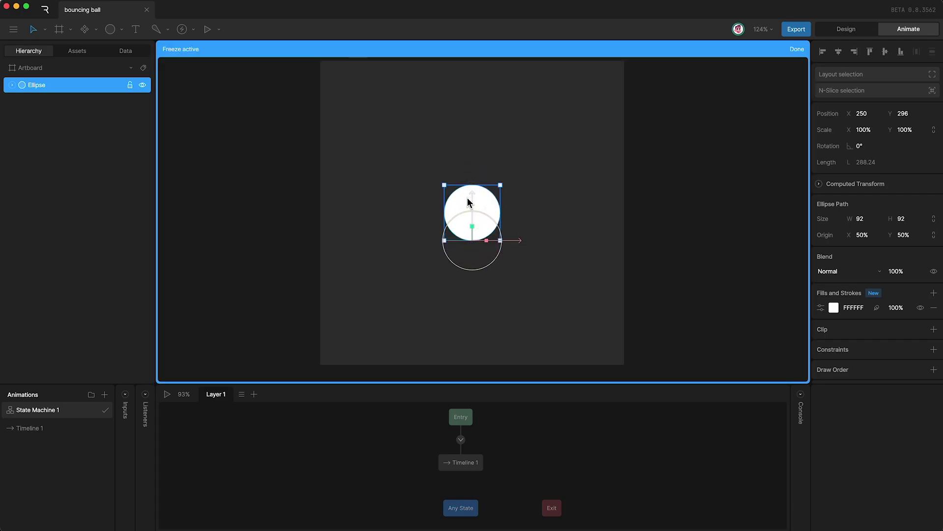
Draw a flat ellipse below the ball and fill it black (000000)
key("y")
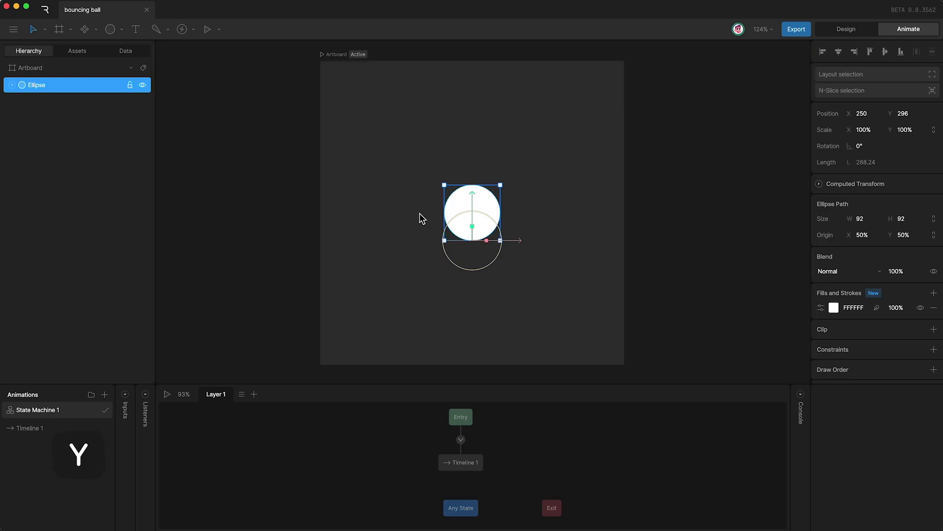
key("o")
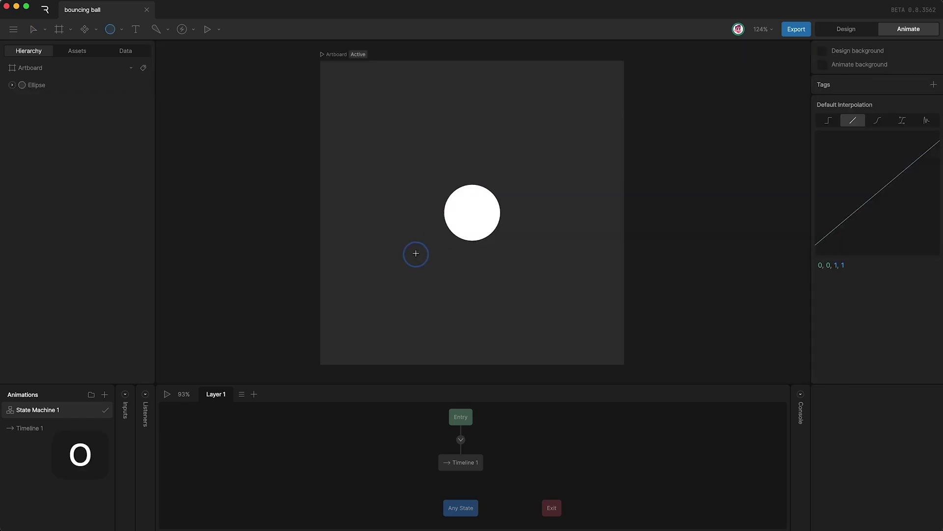
left_click_drag(419, 256, 477, 273)
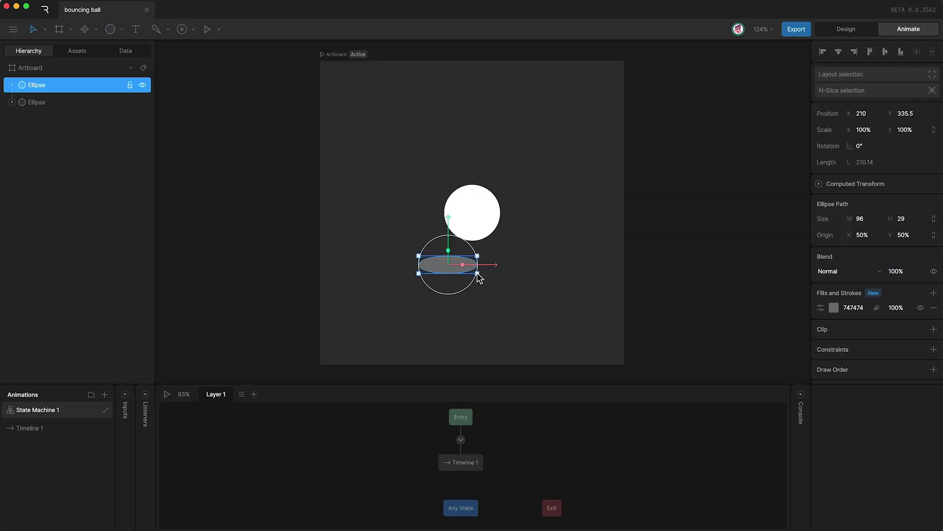
left_click(833, 307)
left_click_drag(761, 370, 659, 447)
left_click(509, 320)
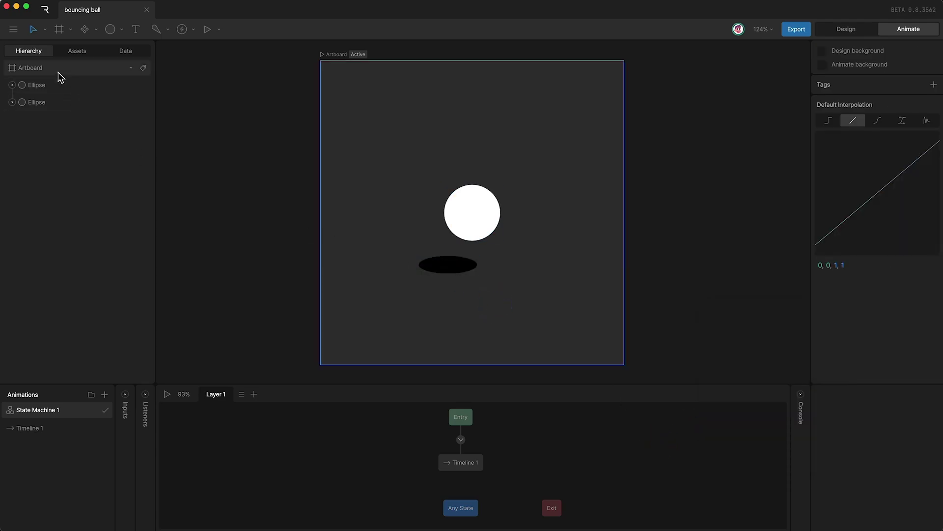
Rename the layers shadow and ball, placing shadow below ball in the Hierarchy
double_click(39, 85)
type("shadow")
key("Return")
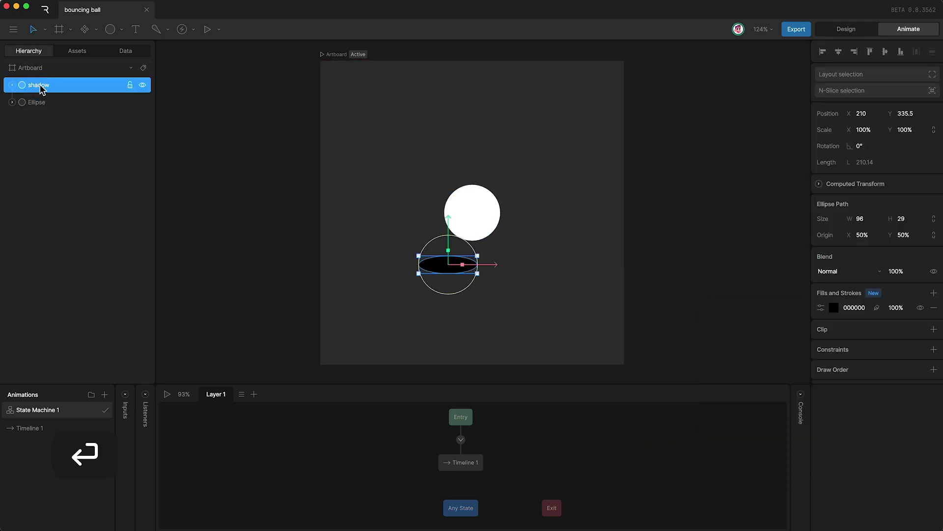
left_click_drag(59, 87, 59, 119)
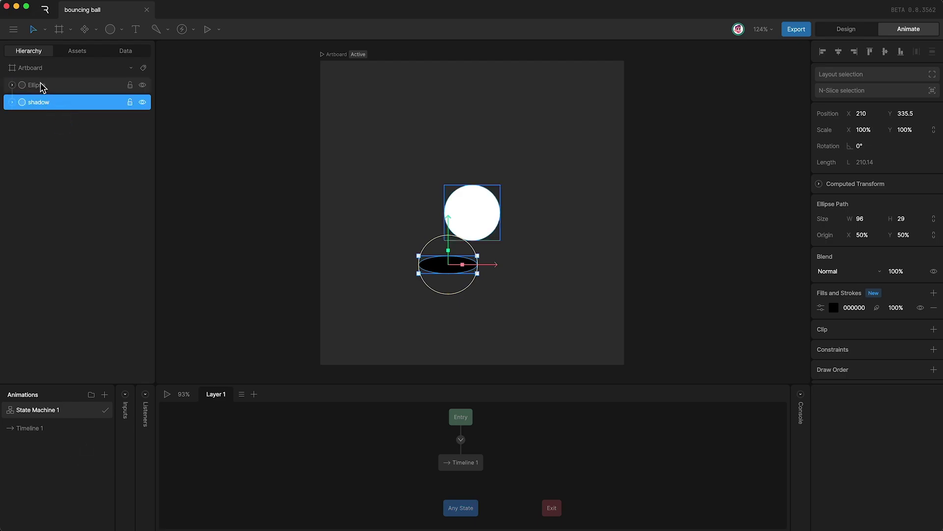
double_click(35, 83)
type("ball")
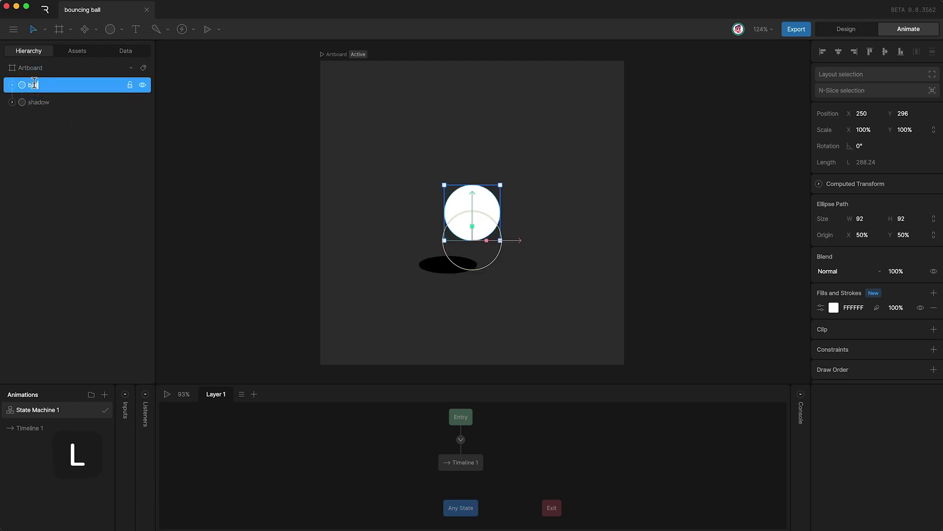
key("Return")
Nudge the shadow right and up so it sits centred under the ball at 250, 295.5
left_click(55, 104)
key("shift+Right")
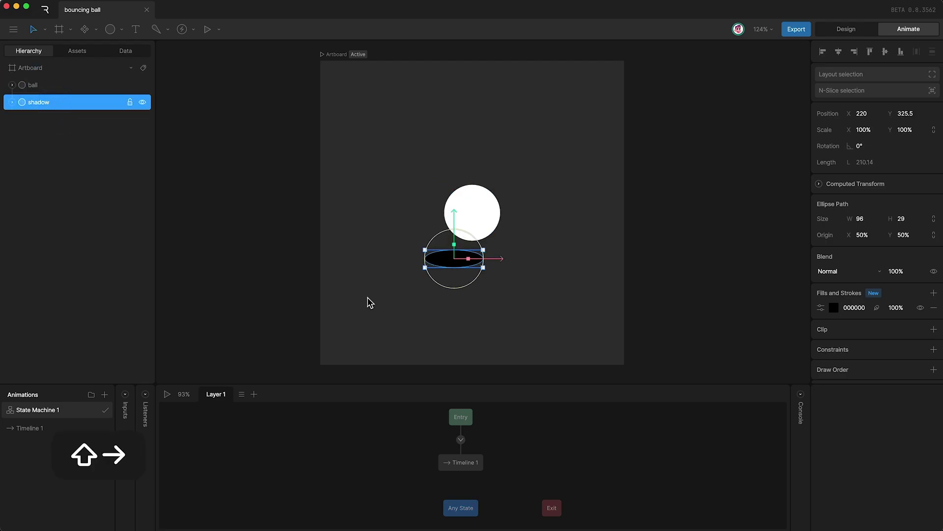
key("shift+Right")
key("shift+Right")
key("shift+Up")
key("shift+Up")
key("shift+Up")
key("shift+Right")
key("shift+Up")
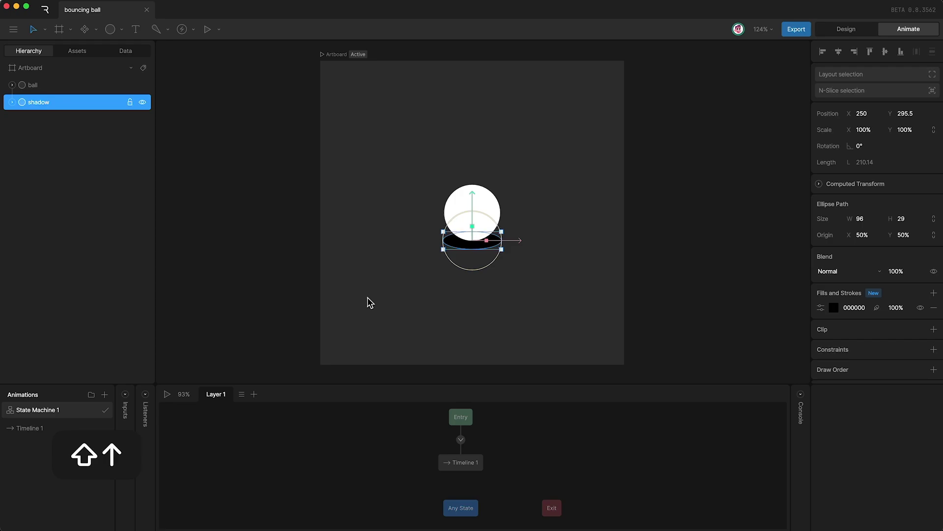
Group the ball and shadow layers into a group named ROOT
left_click(381, 258)
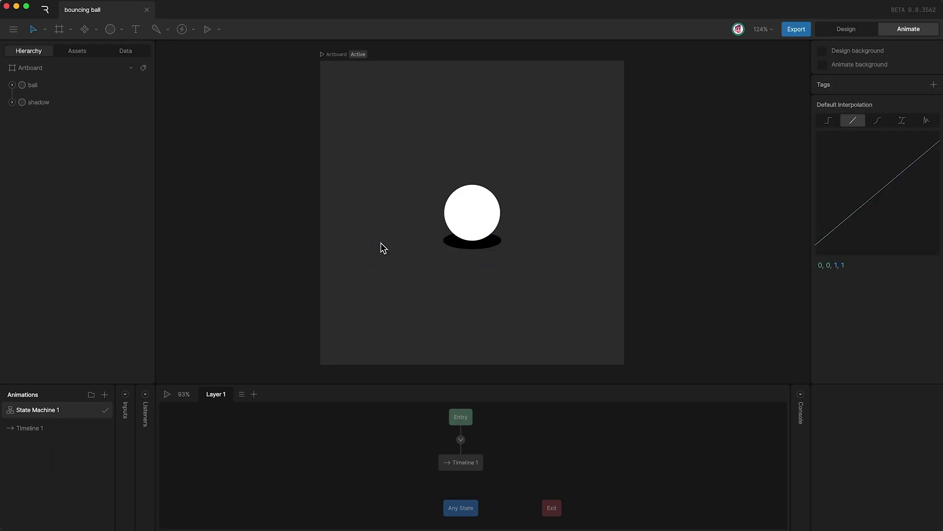
left_click(77, 84)
left_click(78, 102, "super")
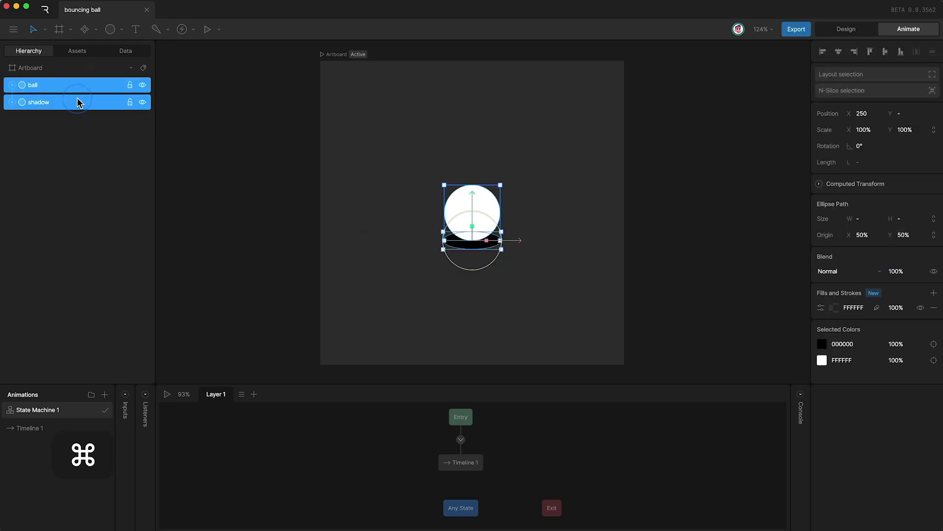
key("super+g")
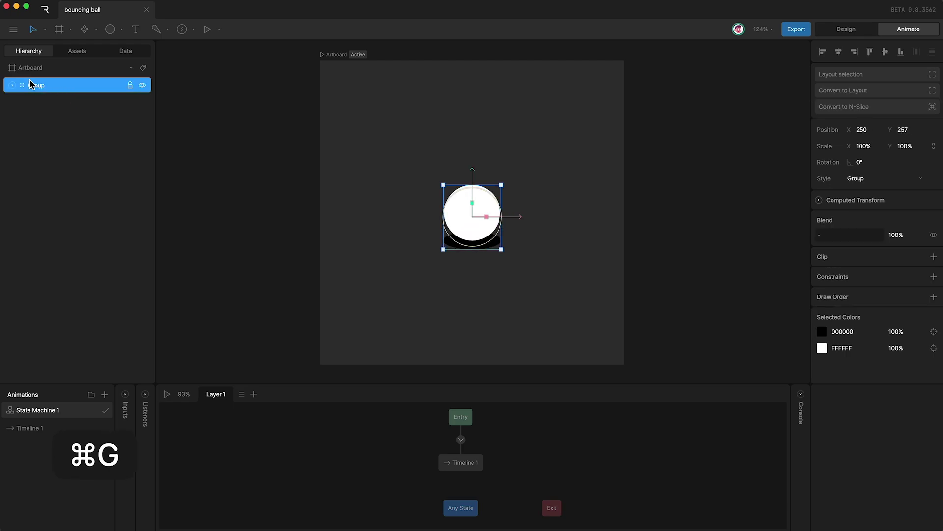
double_click(34, 86)
type("ROOT")
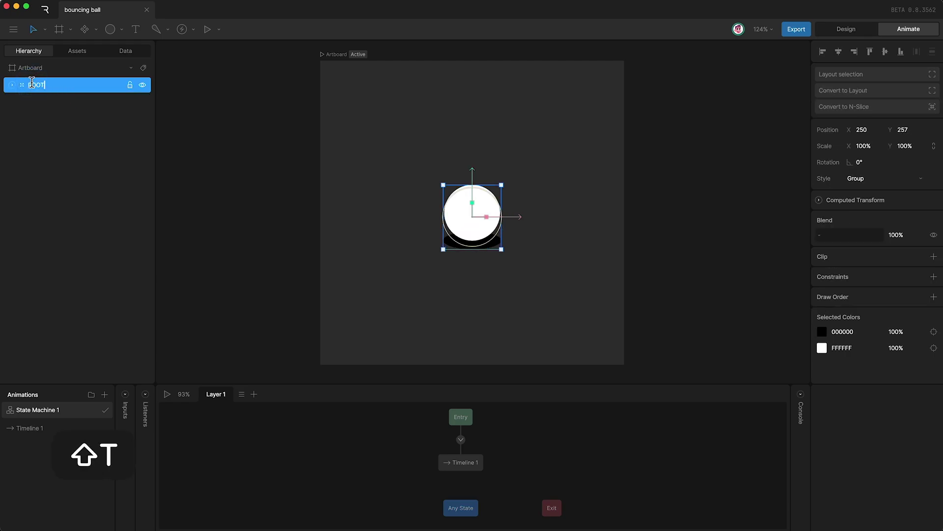
key("Return")
Move the ROOT group down to 250, 397 near the artboard's bottom
key("shift+Down")
key("shift+Down")
key("shift+Down")
key("shift+Down")
key("shift+Down")
key("shift+Down")
key("shift+Down")
key("shift+Down")
key("shift+Down")
key("shift+Down")
key("shift+Down")
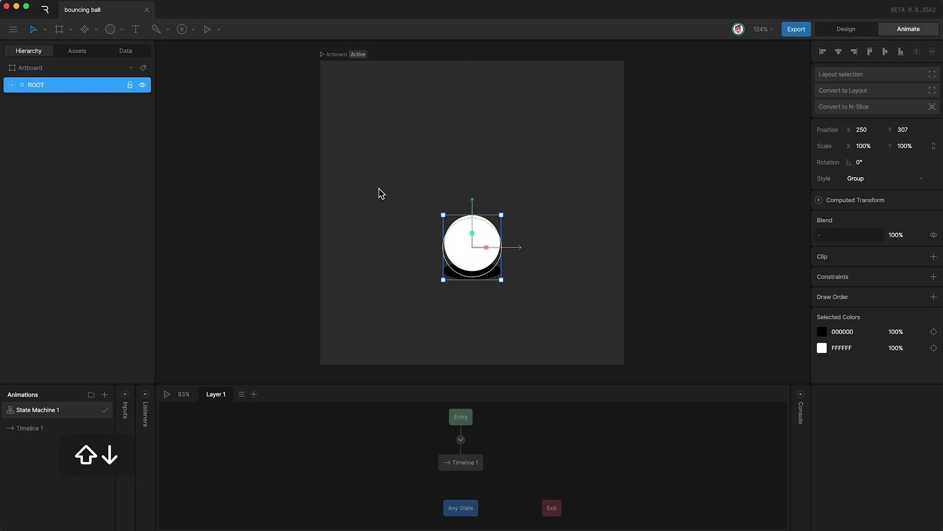
key("shift+Down")
key("shift+Down")
key("shift+Down")
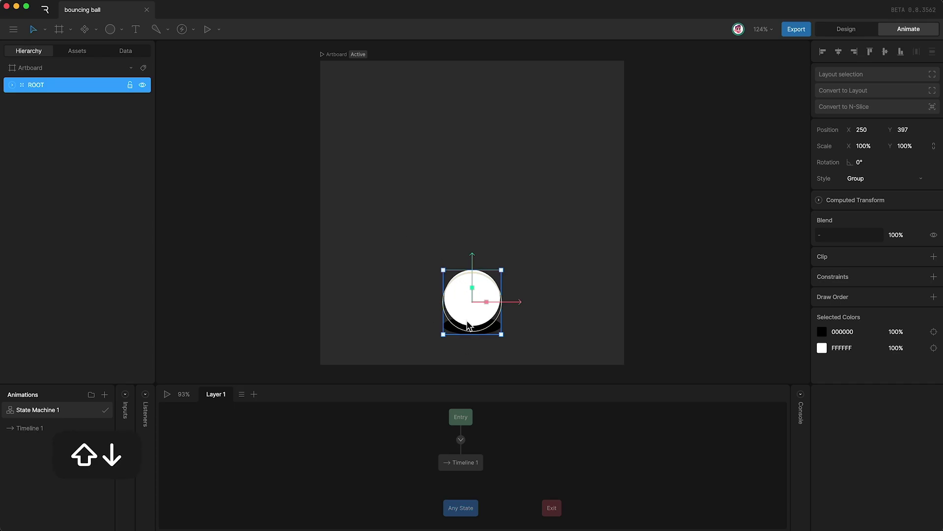
left_click(392, 296)
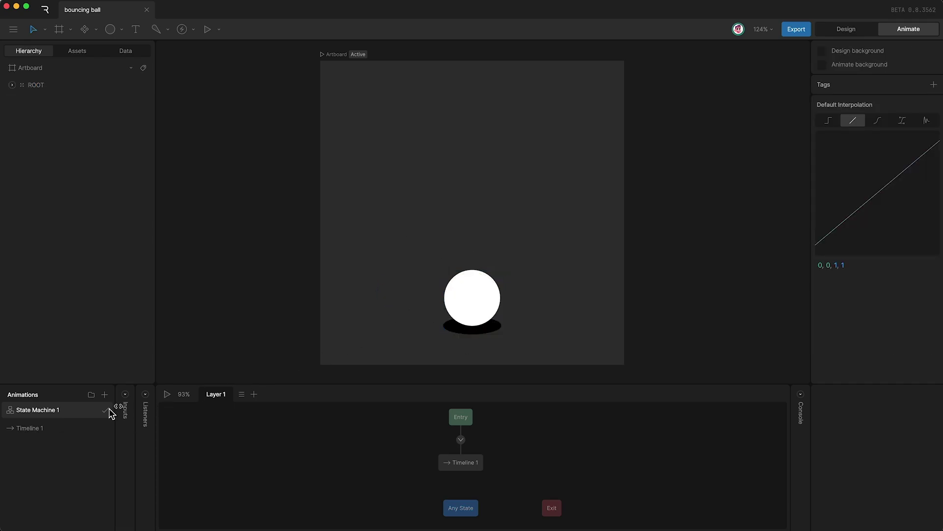
Set Timeline 1 to loop and key the ball's Position Y at frame 0
left_click(43, 429)
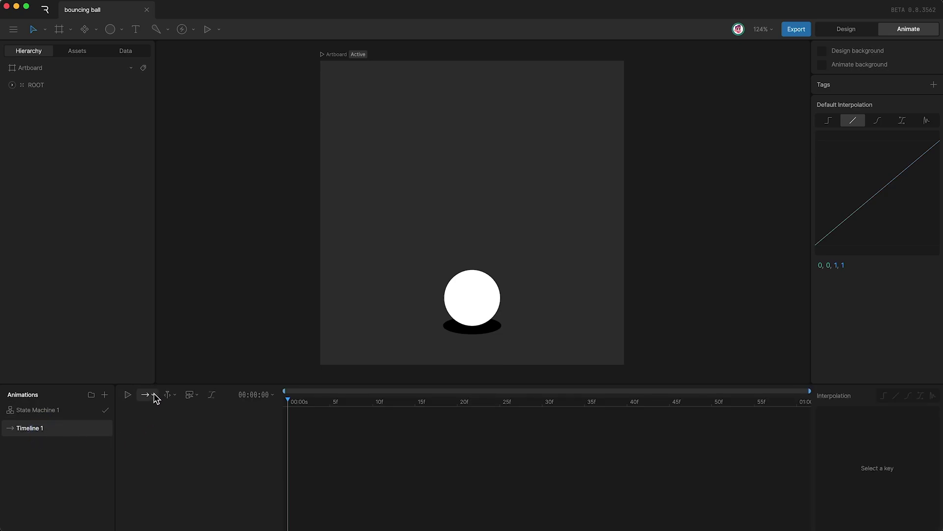
left_click(152, 395)
left_click(173, 436)
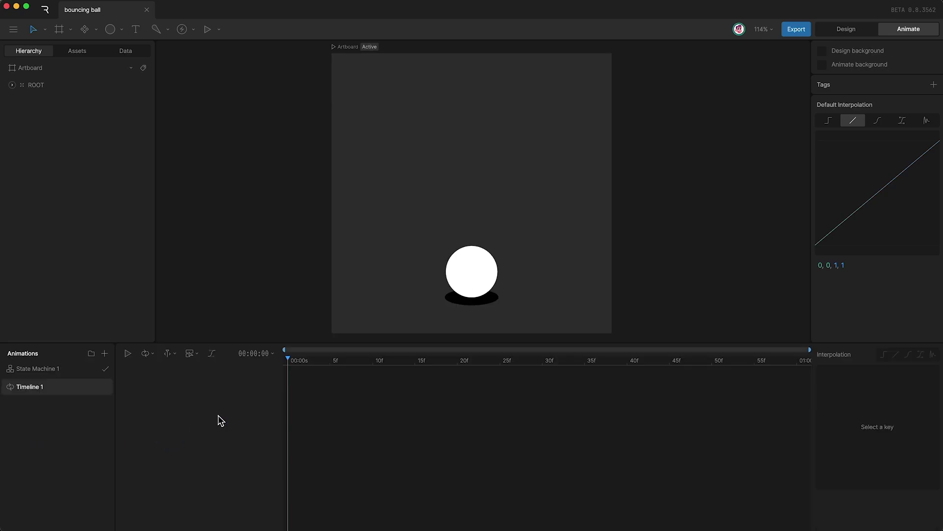
left_click(10, 86)
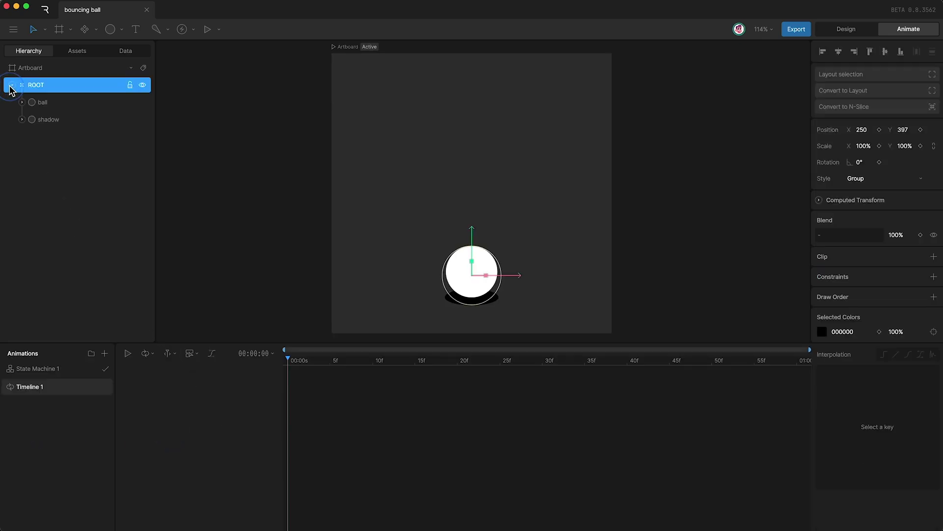
left_click(42, 104)
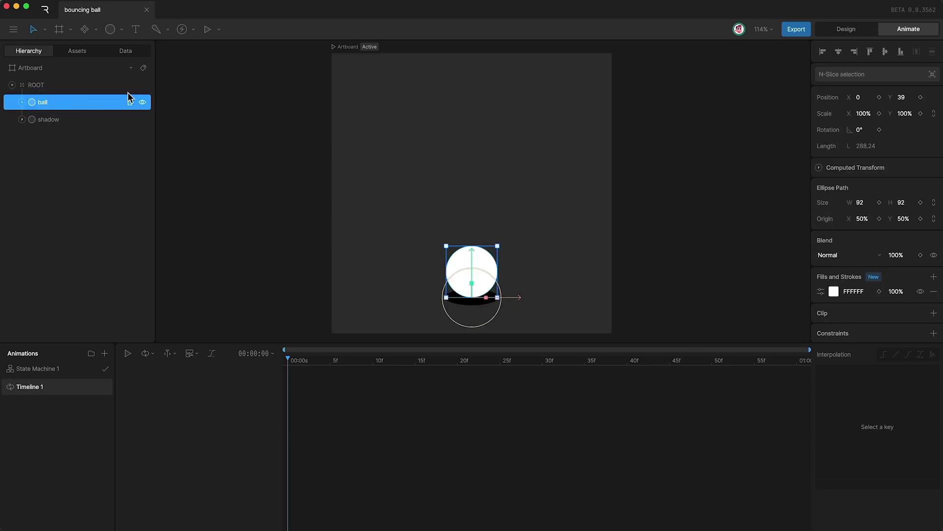
left_click(920, 97)
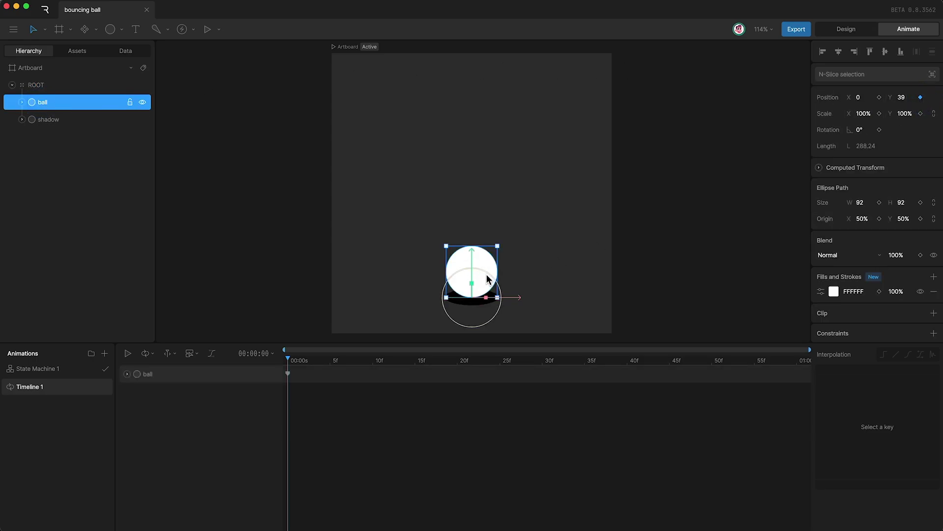
Raise the ball to Position Y -275 at frame 20
left_click_drag(418, 362, 457, 360)
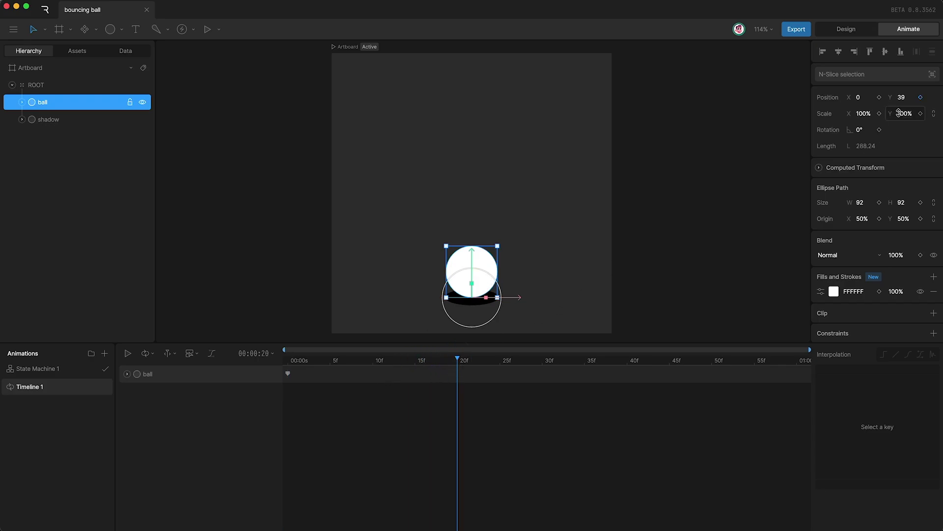
left_click(904, 97)
type("-45")
key("Return")
left_click_drag(909, 147, 909, 255)
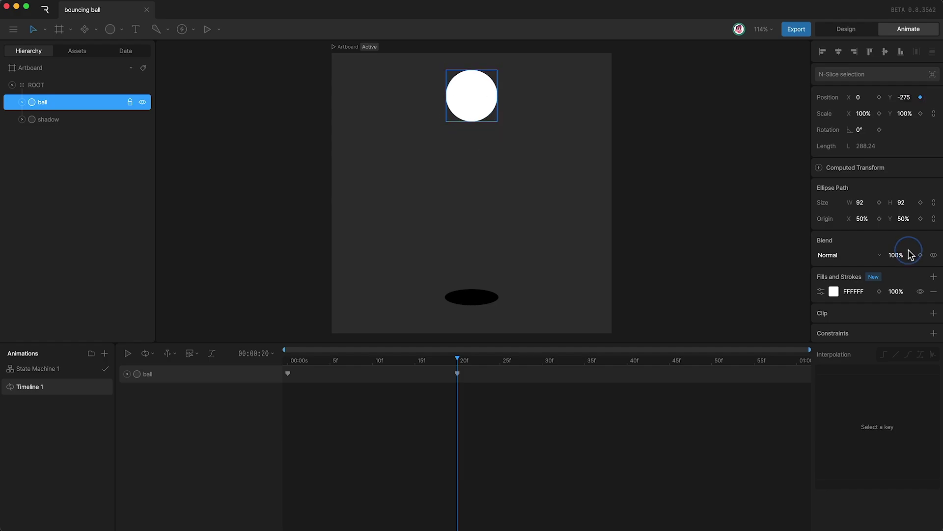
Copy the frame-0 Position Y key (39) to frame 40 so the ball lands again
left_click(631, 362)
left_click_drag(342, 400, 257, 376)
key("super+c")
key("super+v")
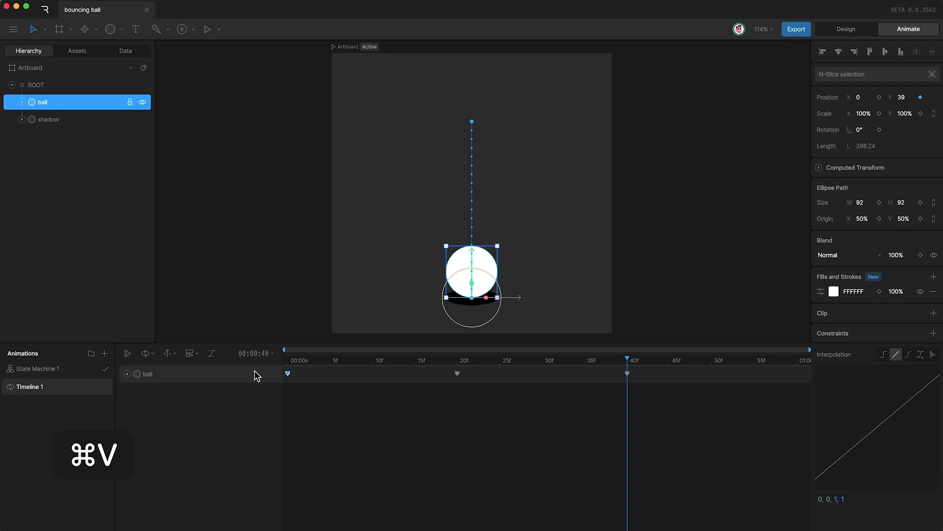
key("u")
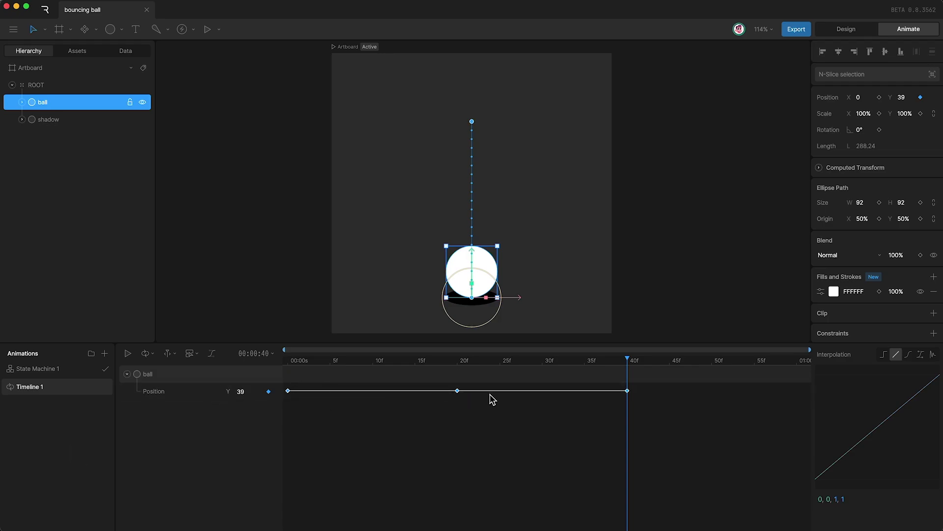
Key the shadow's scale at frame 0 and shrink it to 60% at frame 20
left_click(292, 361)
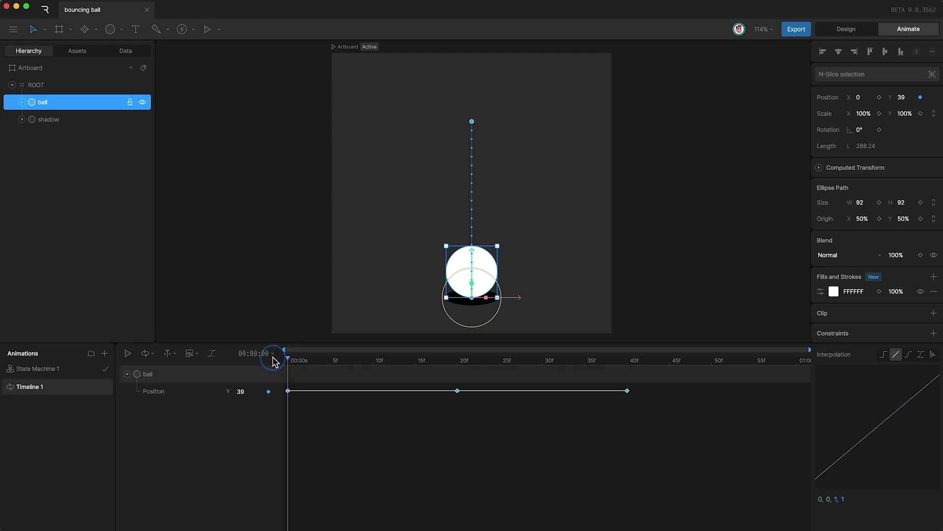
left_click(49, 119)
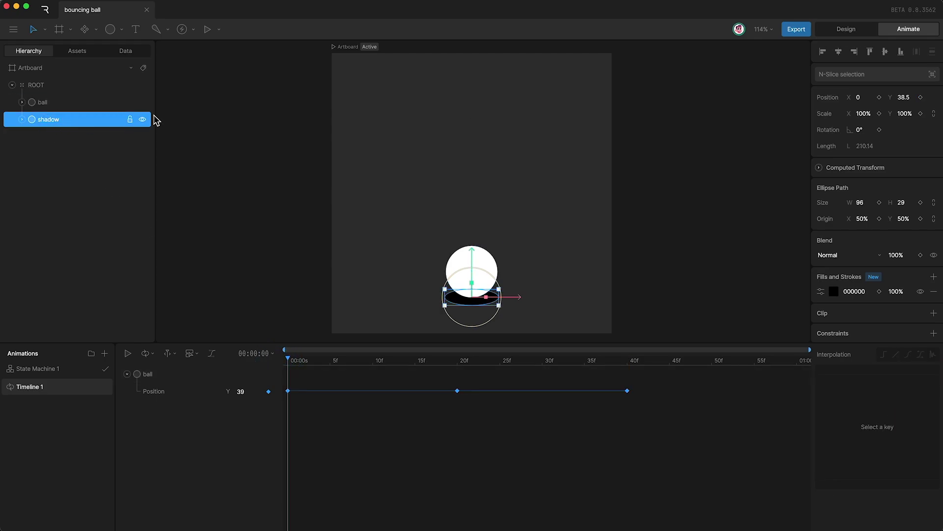
left_click(879, 114)
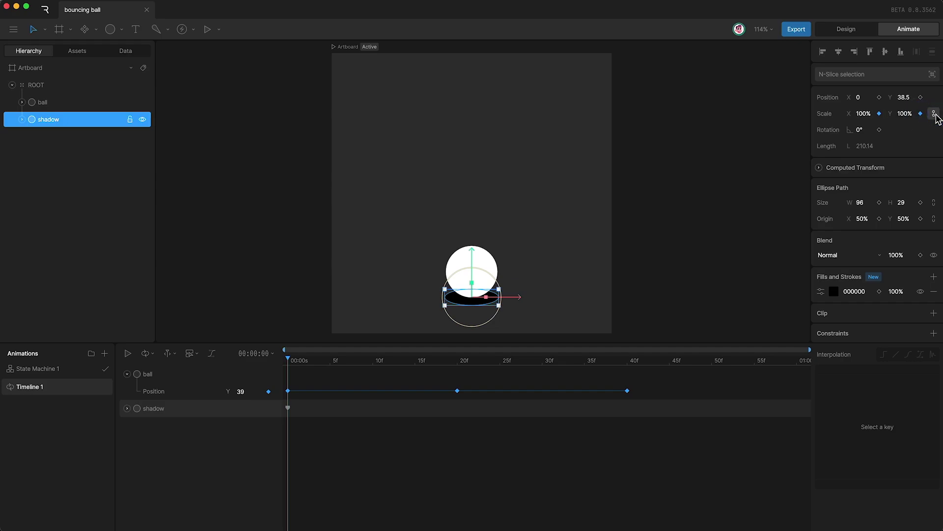
left_click(459, 361)
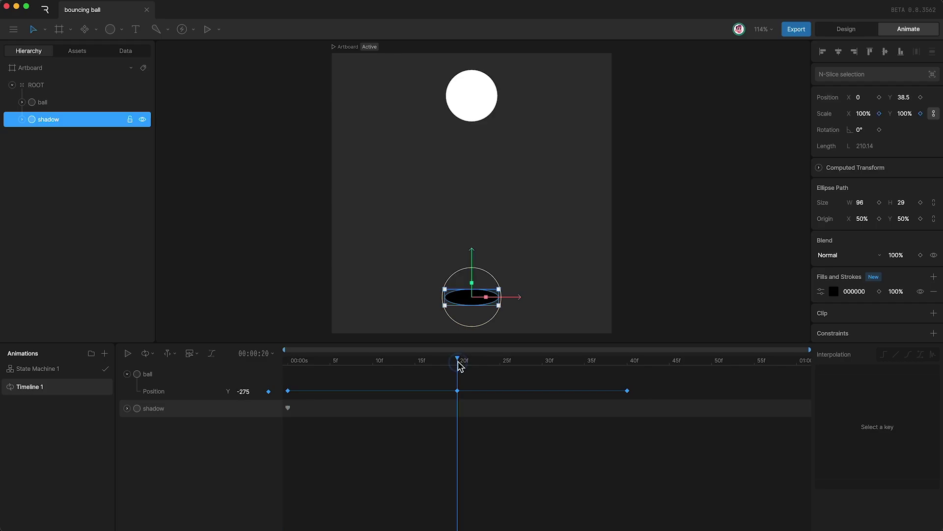
left_click(863, 114)
key("shift+Down")
key("shift+Down")
key("shift+Down")
key("shift+Down")
key("Return")
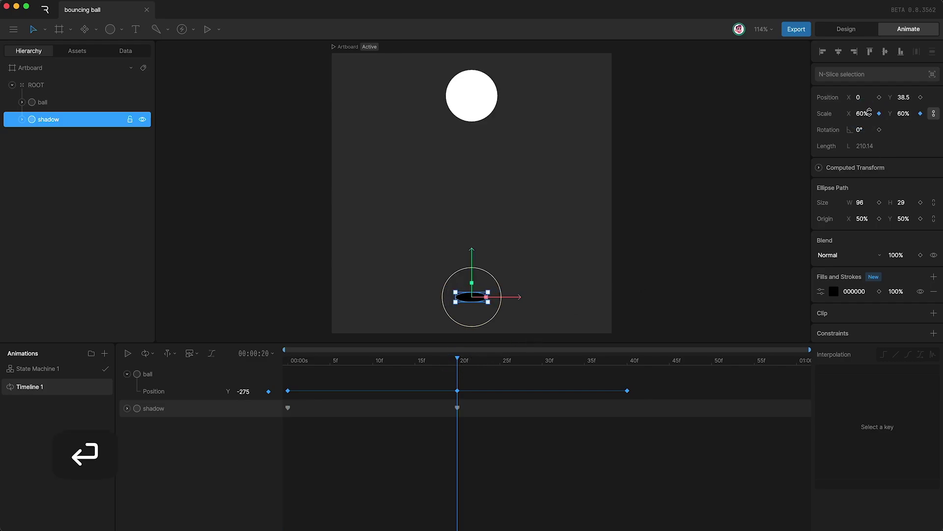
Copy the shadow's full-size scale key to frame 40
left_click(630, 362)
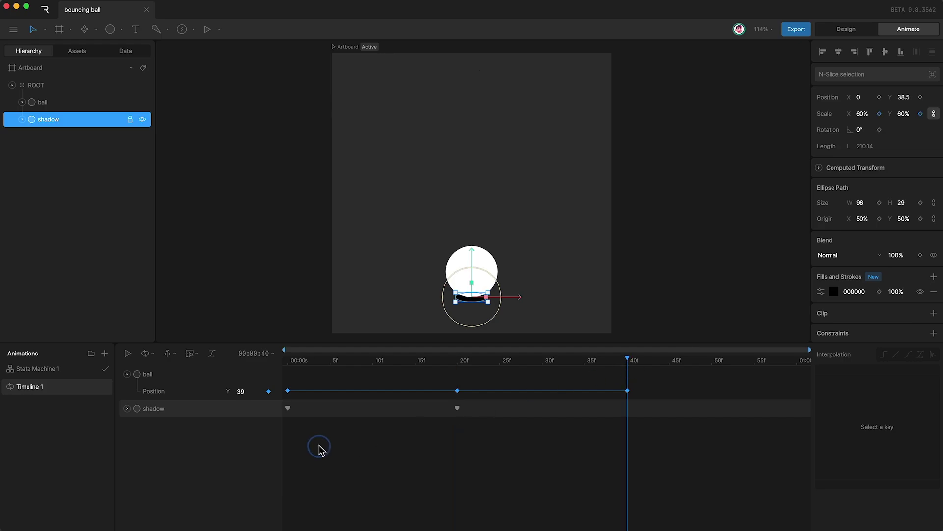
left_click_drag(319, 446, 283, 408)
key("super+c")
key("super+v")
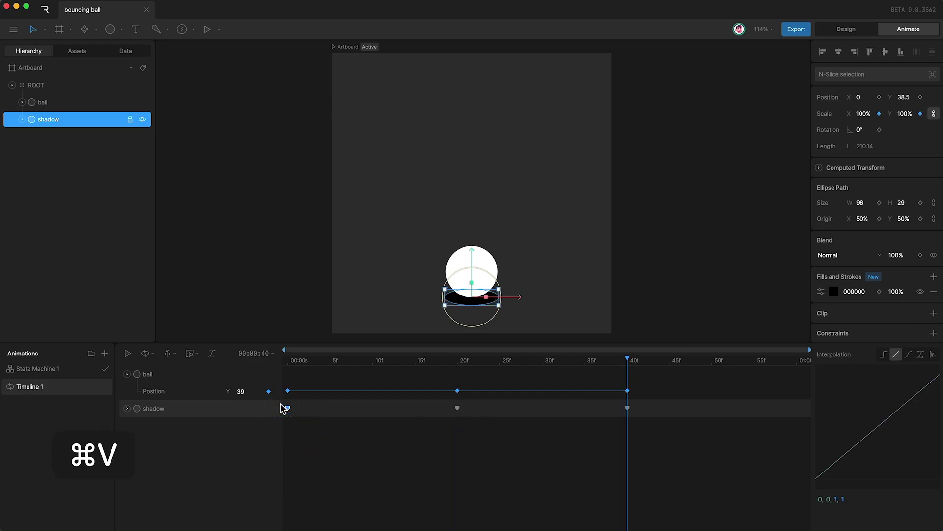
Rewind to frame 0 and preview the bouncing loop
left_click(311, 430)
left_click(288, 362)
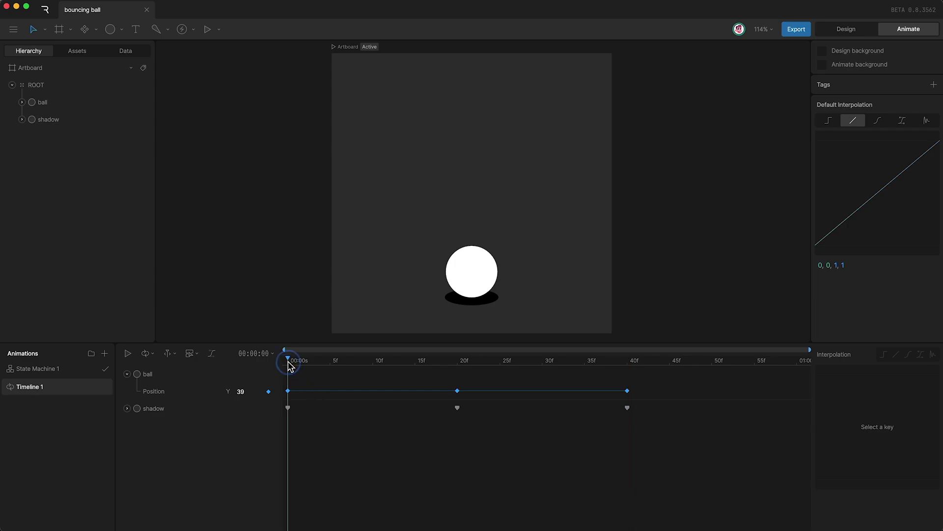
key("space")
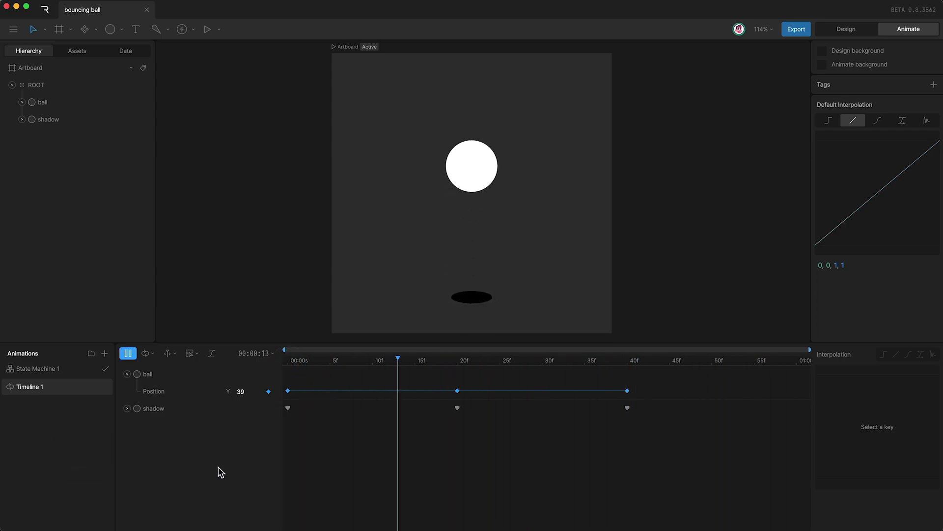
key("space")
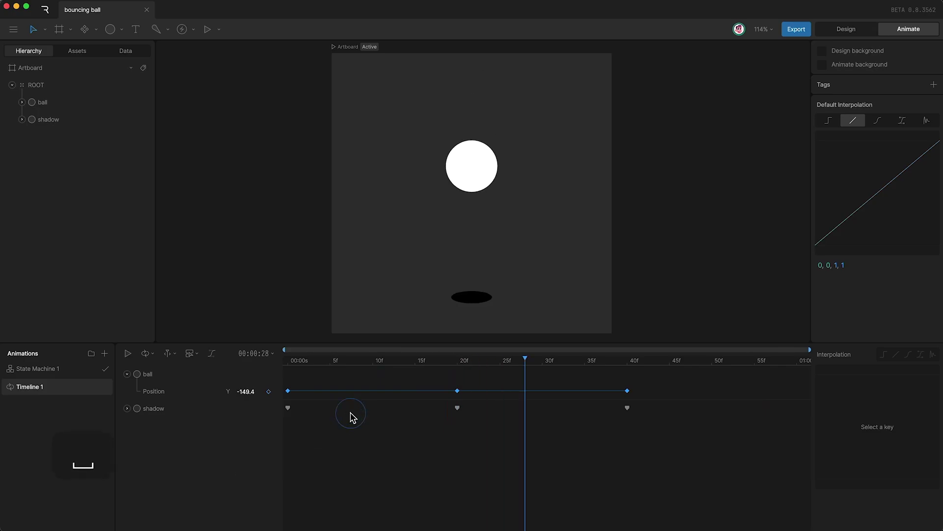
Give the frame-0 ball and shadow keys a custom cubic ease that slows the rise
left_click(289, 362)
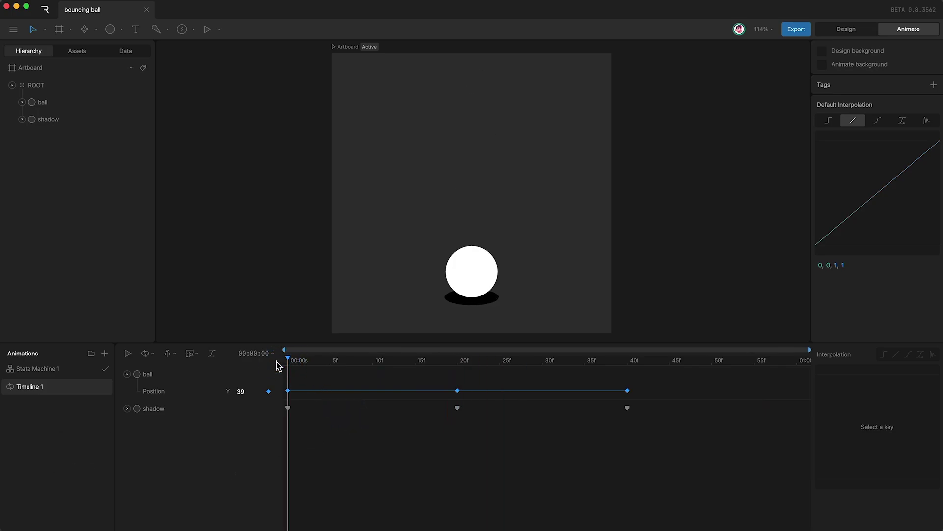
left_click(127, 409)
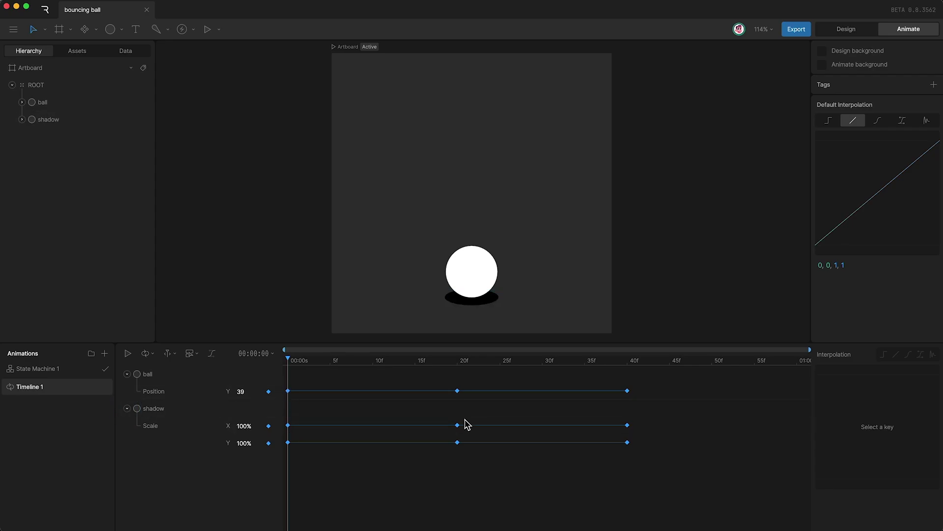
left_click_drag(314, 381, 271, 471)
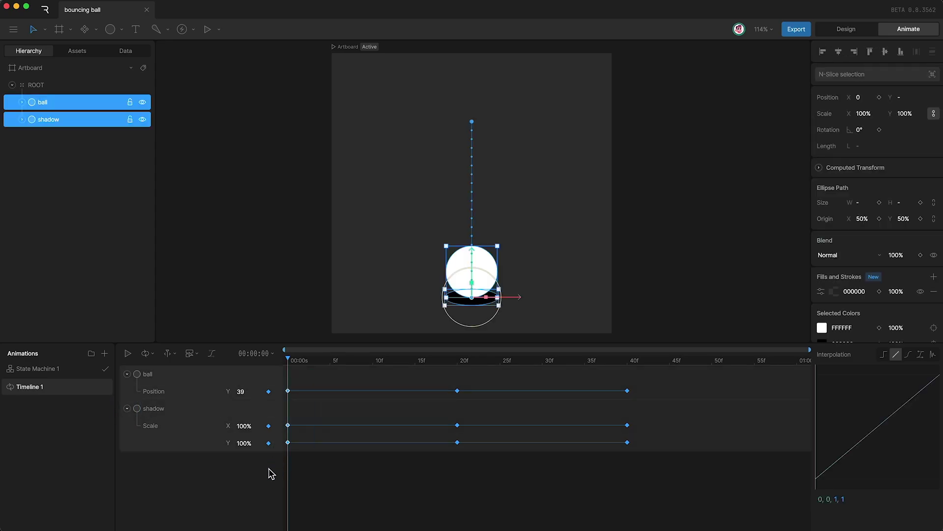
left_click(909, 354)
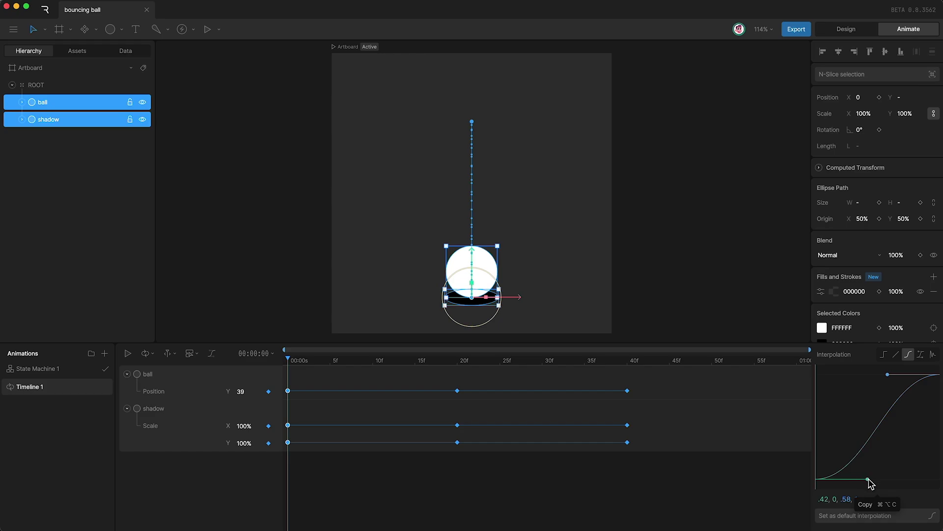
left_click_drag(867, 479, 818, 395)
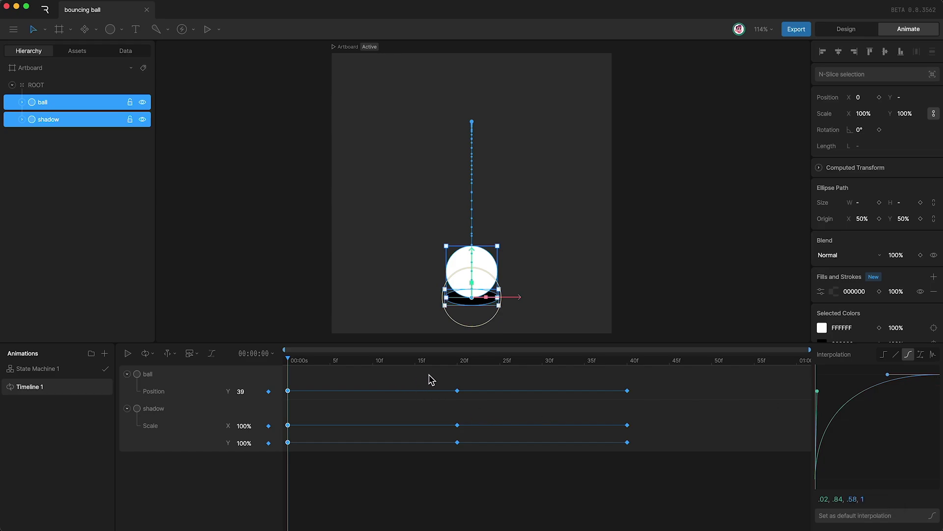
Give the frame-20 keys a cubic ease with the top handle at the right edge, accelerating the fall
left_click_drag(429, 375, 466, 454)
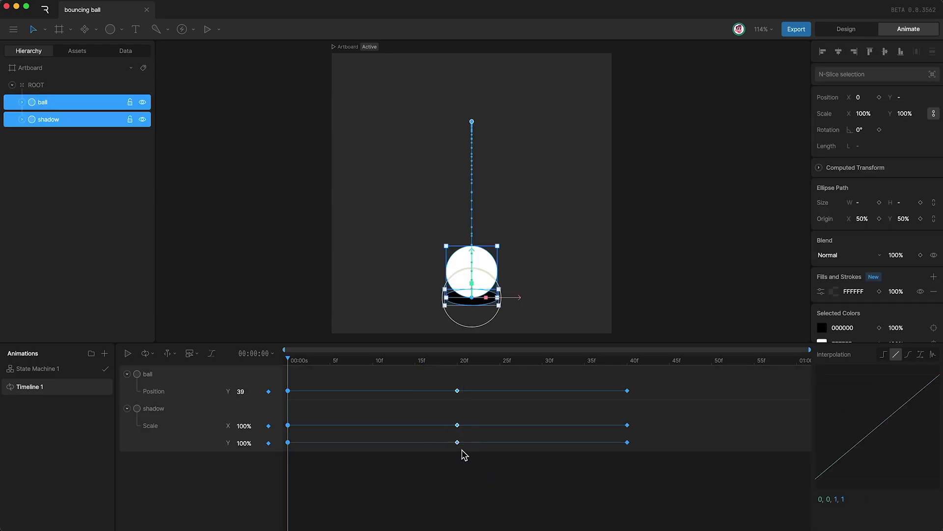
left_click(458, 362)
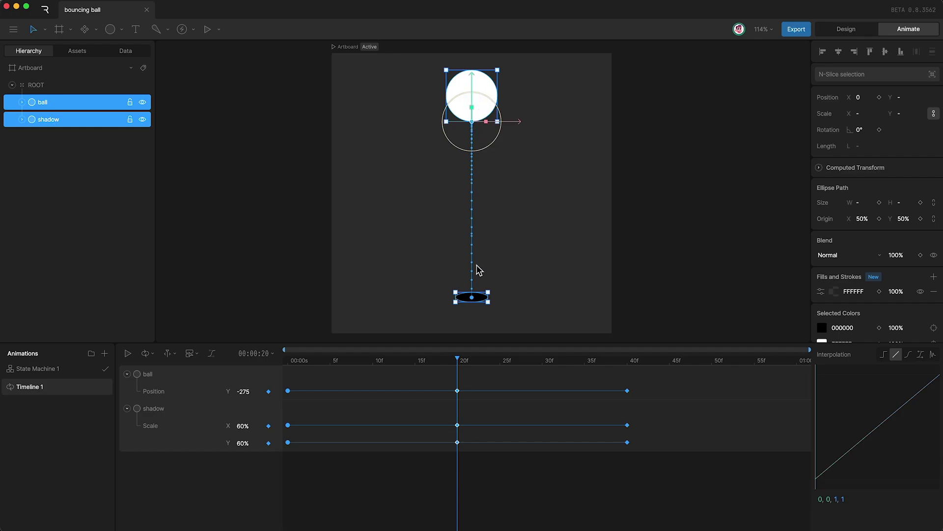
left_click(909, 355)
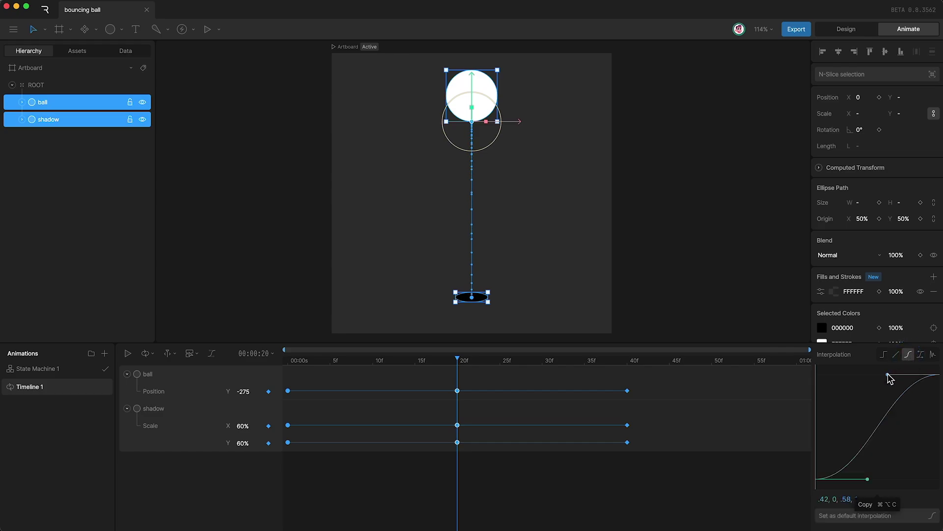
left_click_drag(888, 375, 938, 465)
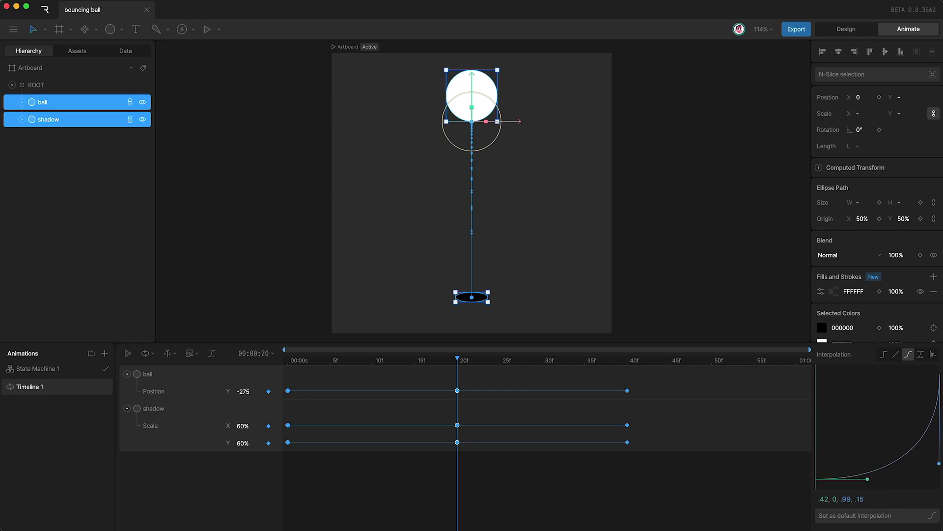
left_click(390, 499)
Preview the eased bounce, stop it at frame 0, and select the ball layer
key("space")
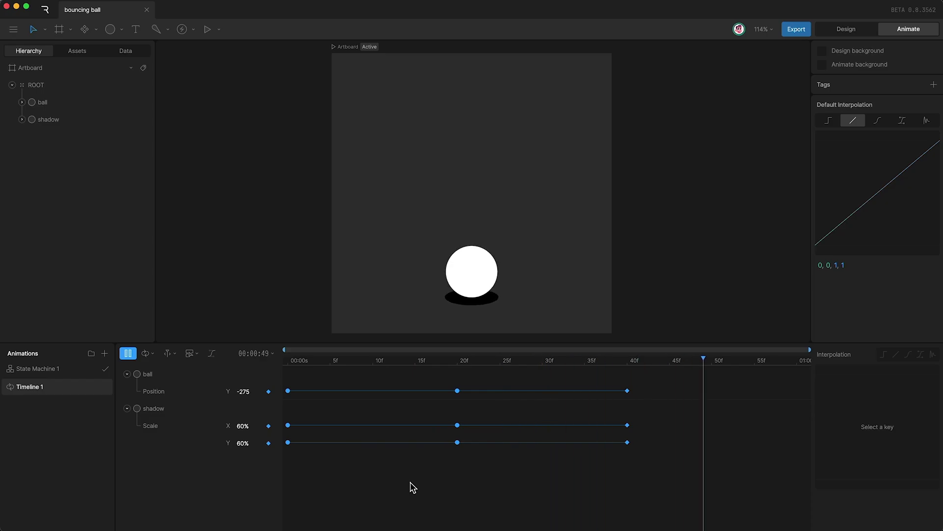
key("space")
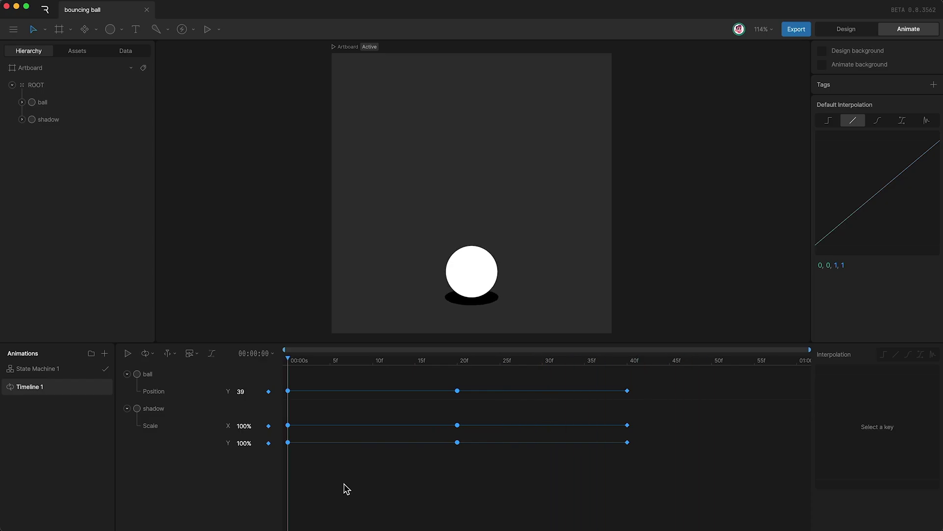
left_click(68, 103)
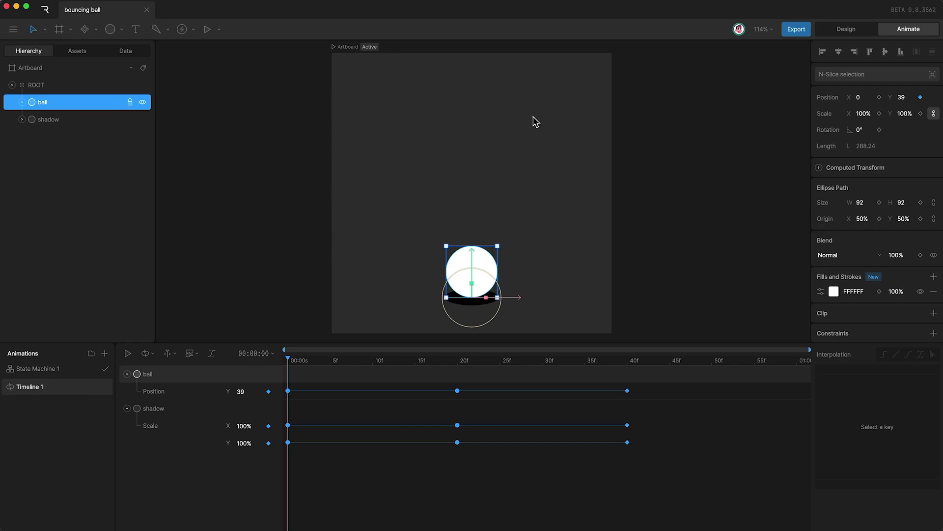
Key the ball's scale at frame 0 as 80% X by 120% Y
left_click(879, 114)
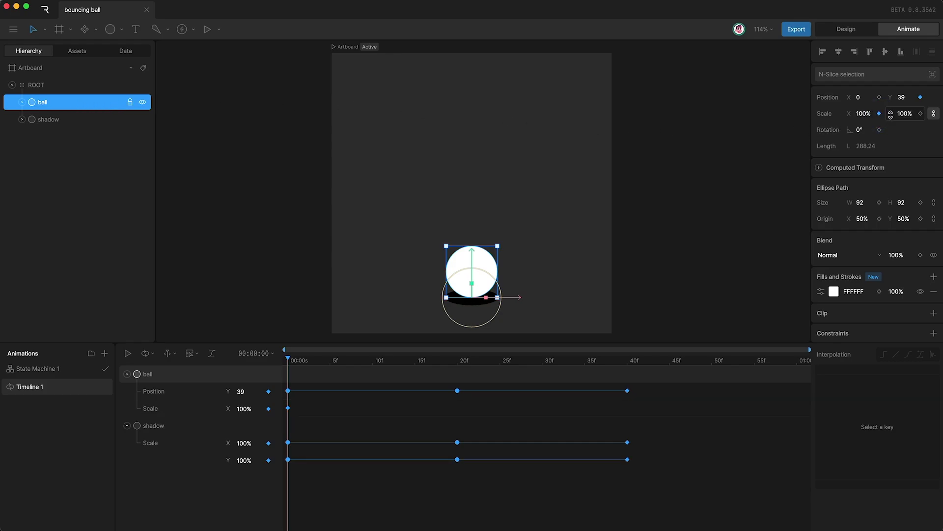
left_click(920, 114)
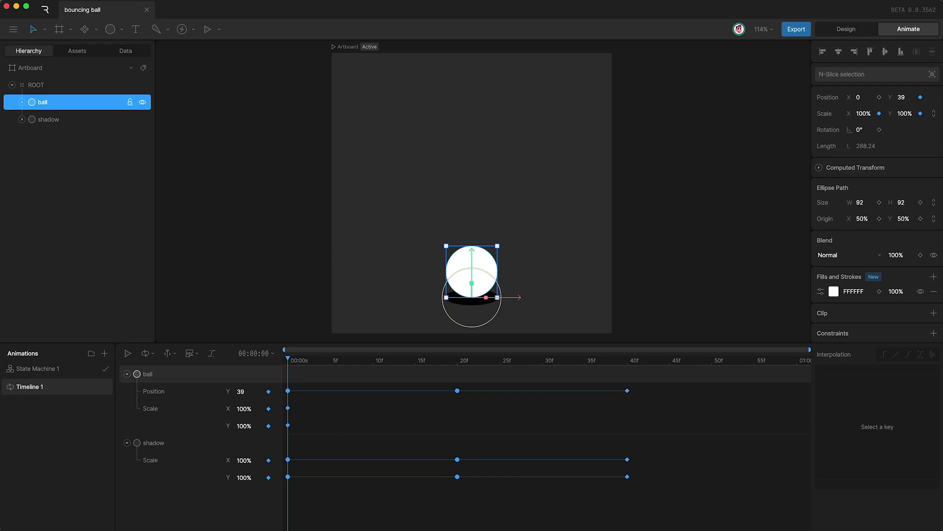
left_click(245, 410)
key("shift+Down")
key("shift+Down")
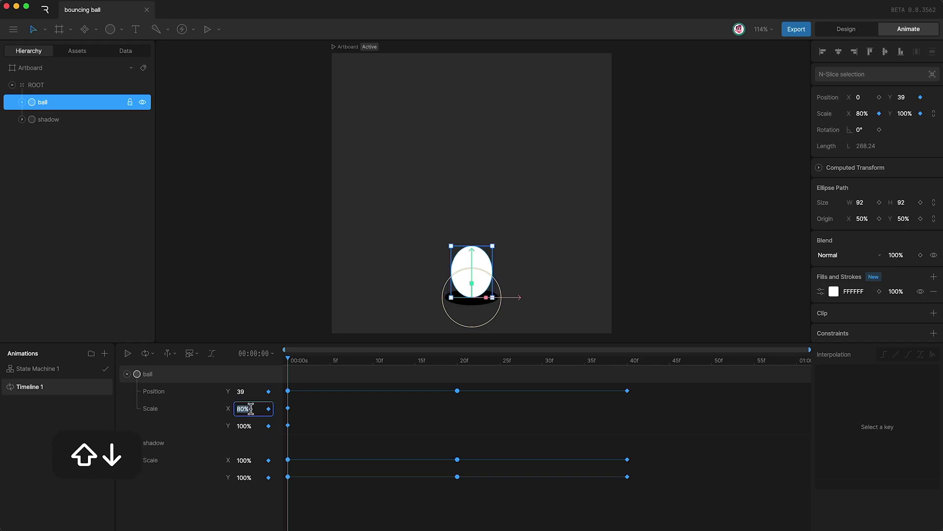
key("Return")
left_click(249, 426)
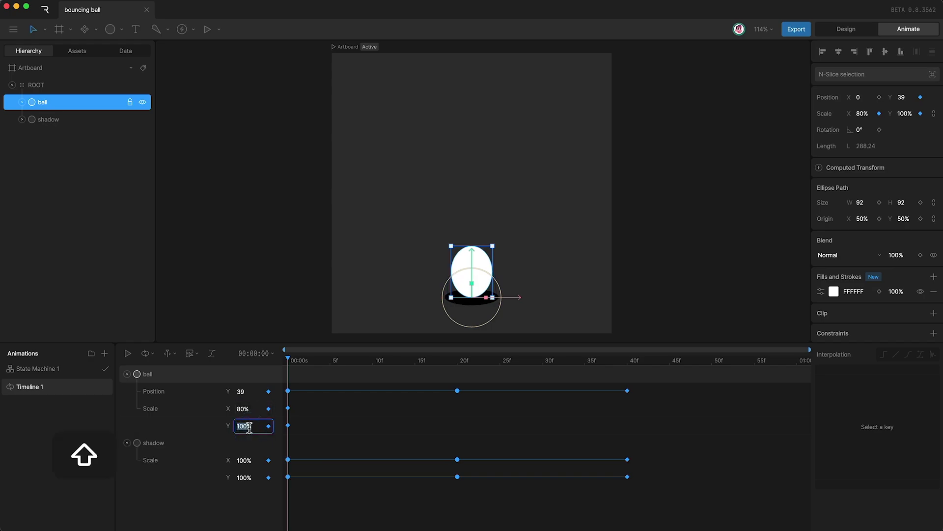
key("shift+Up")
key("shift+Up")
key("Return")
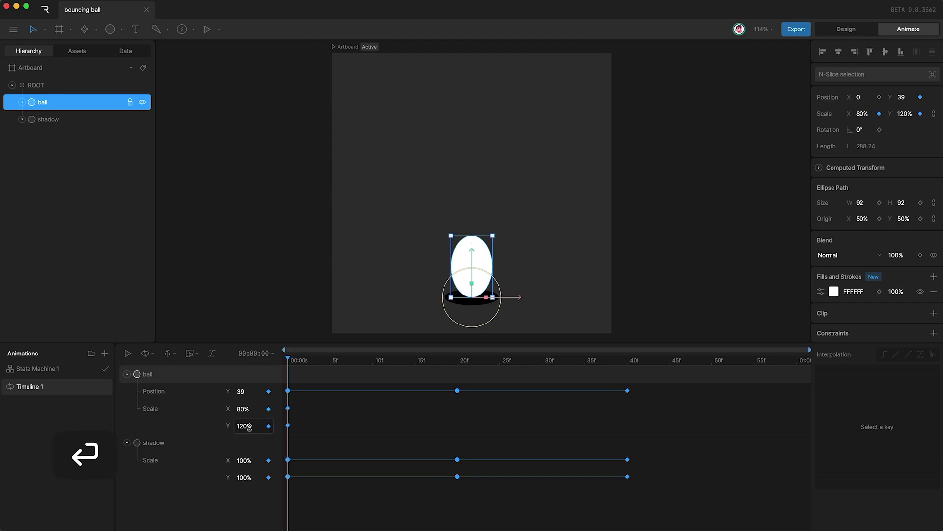
Key the ball back to 100% X and 100% Y scale at frame 10
key("space")
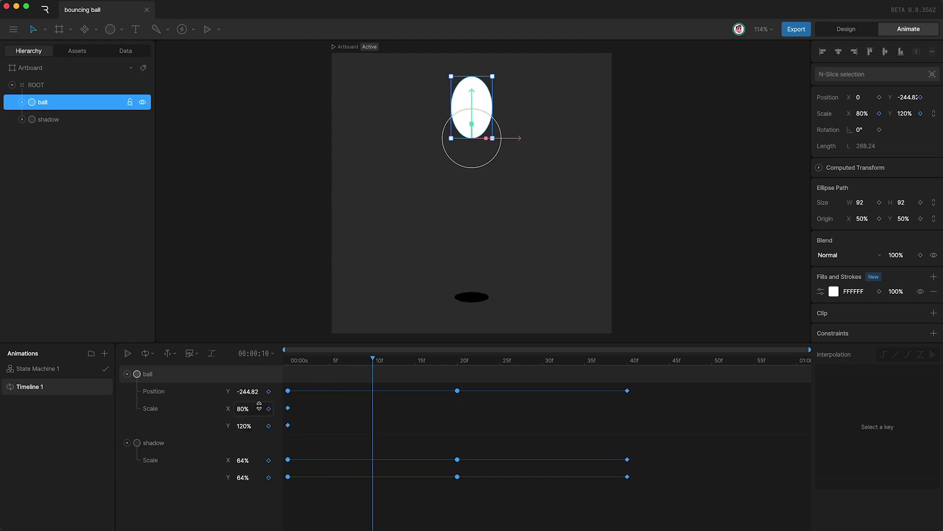
left_click(250, 409)
type("100")
key("Return")
left_click(254, 422)
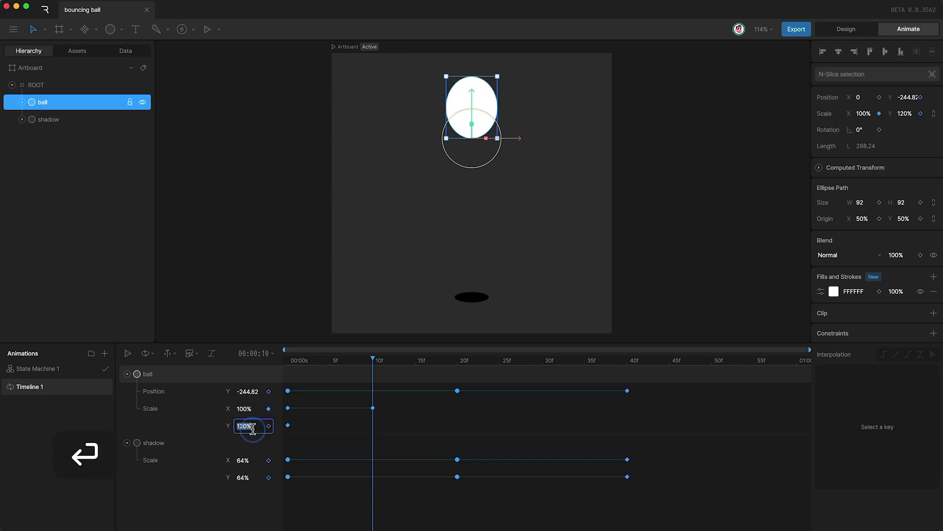
type("100")
key("Return")
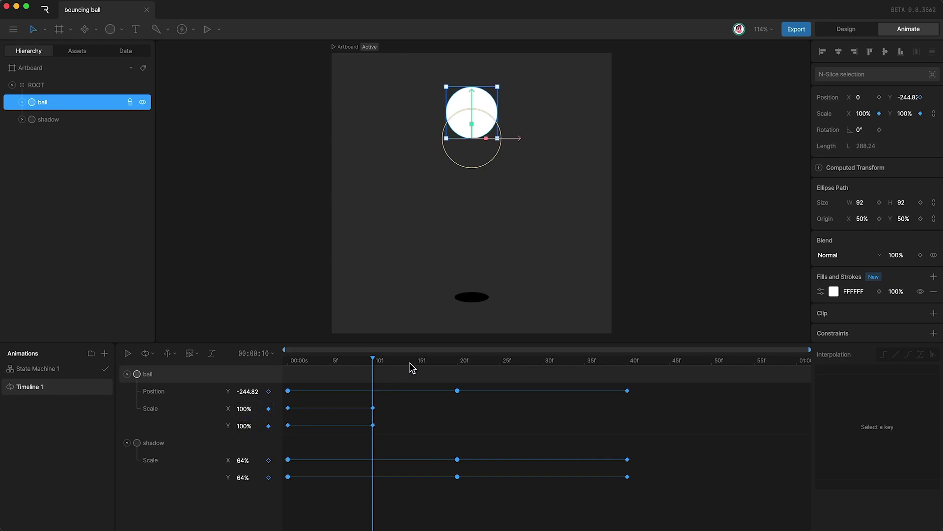
left_click_drag(412, 366, 627, 355)
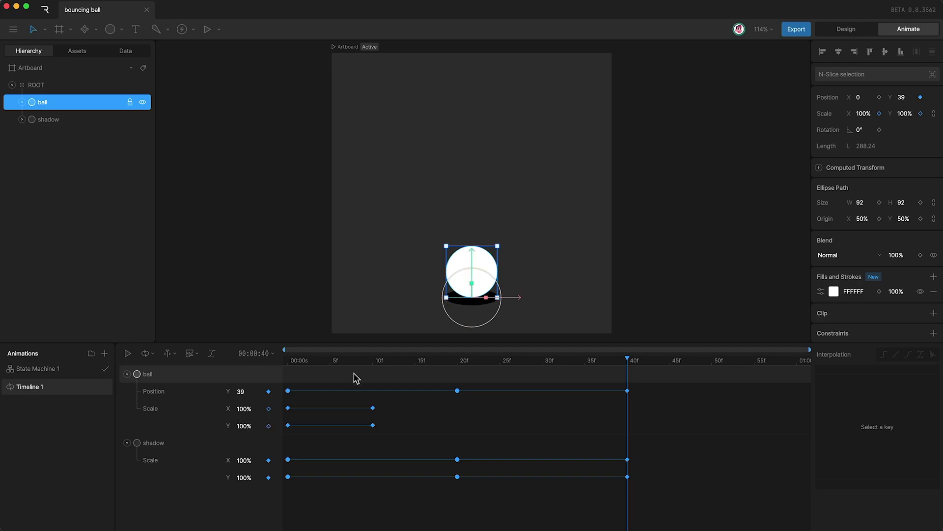
Key the ball stretched to 120% Y and 80% X at frame 40
left_click(247, 424)
key("shift+Up")
key("shift+Up")
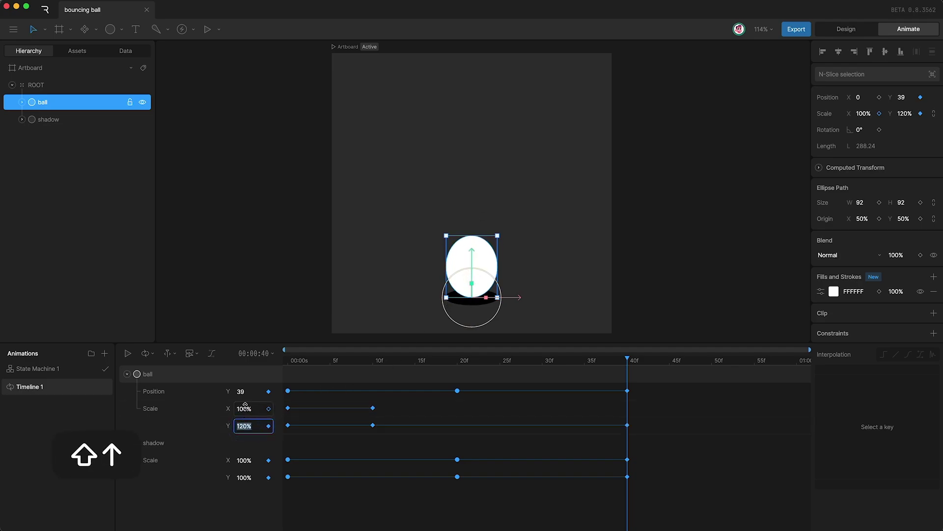
key("Return")
left_click(244, 407)
key("shift+Down")
key("shift+Down")
key("Return")
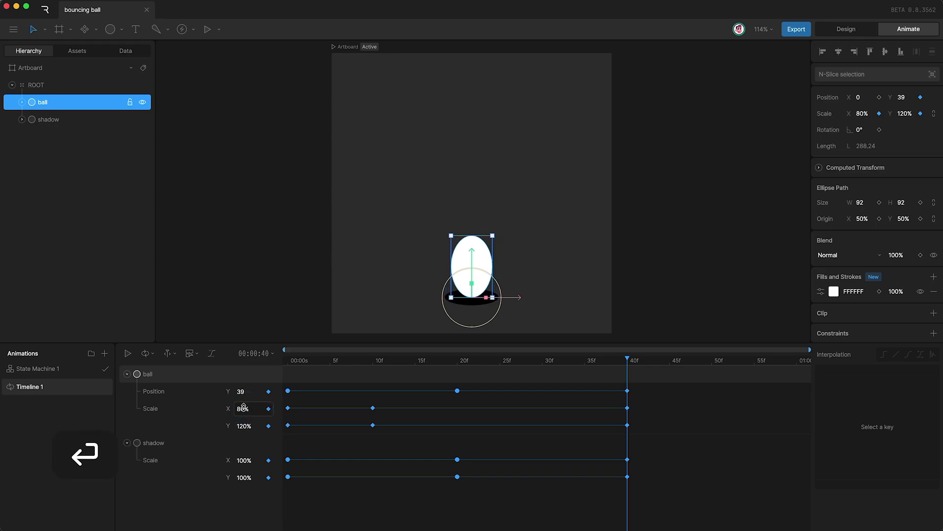
Squash the ball to 130% X by 70% Y at frame 46
left_click(290, 361)
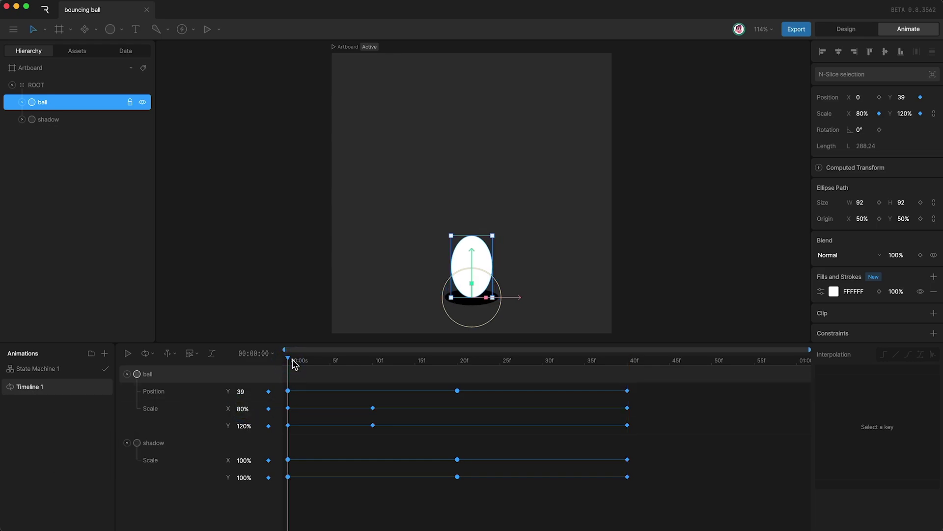
left_click(628, 362)
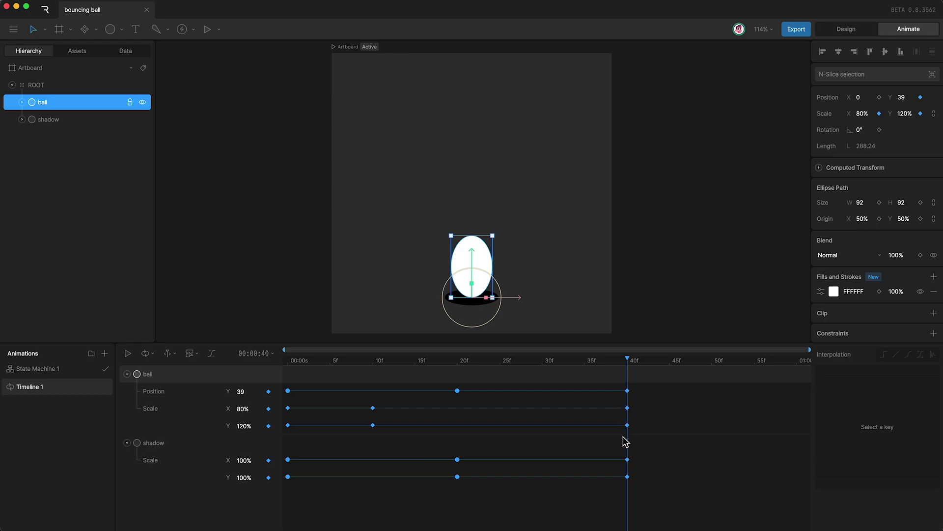
key("period")
key("period")
key("period")
key("period")
key("period")
key("period")
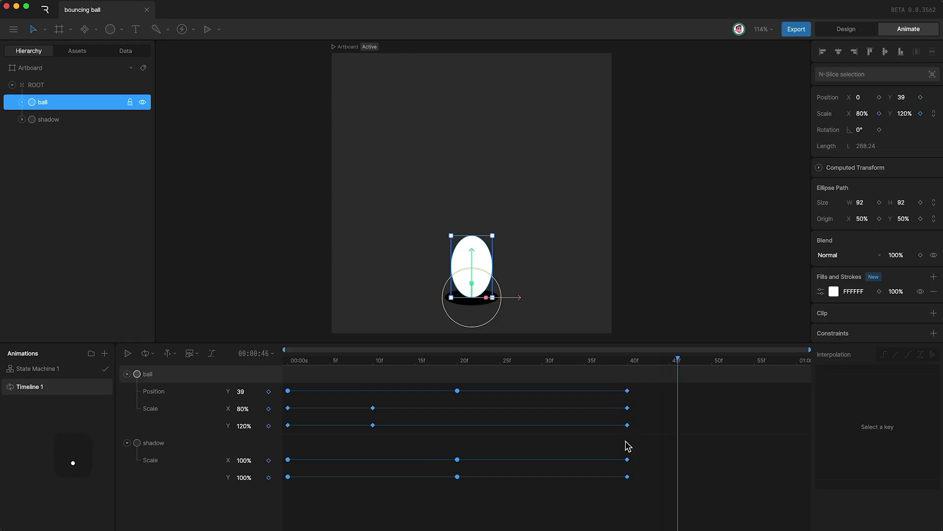
left_click(244, 425)
key("shift+Down")
key("shift+Down")
key("shift+Down")
key("shift+Down")
key("shift+Down")
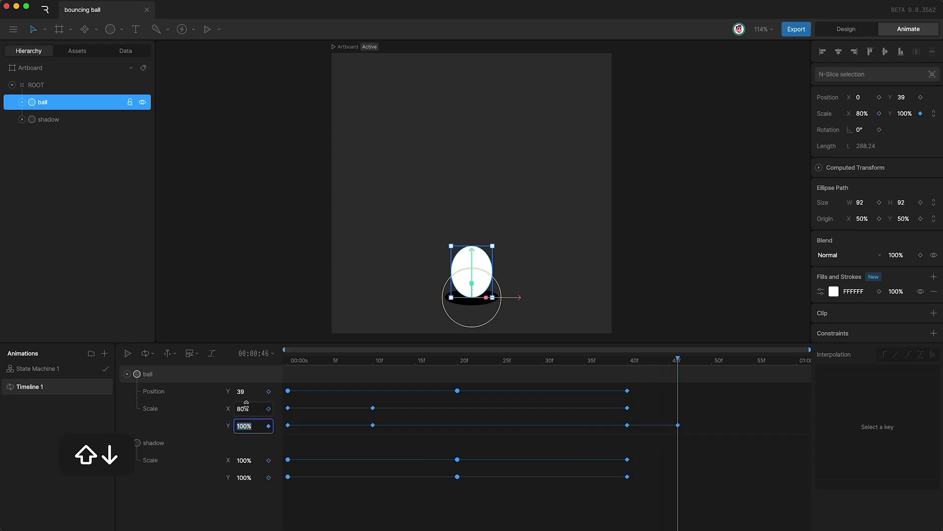
left_click(250, 408)
key("shift+Up")
key("shift+Up")
key("shift+Up")
key("shift+Up")
key("shift+Up")
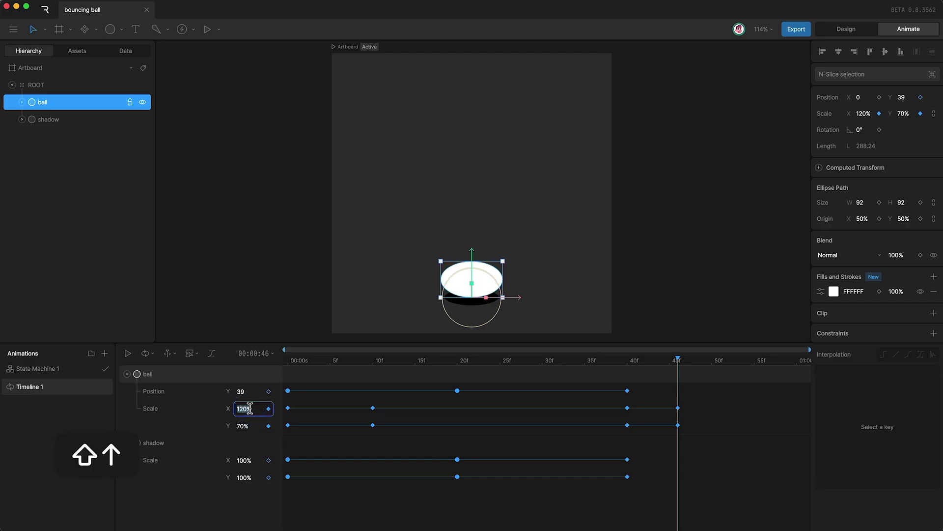
key("Return")
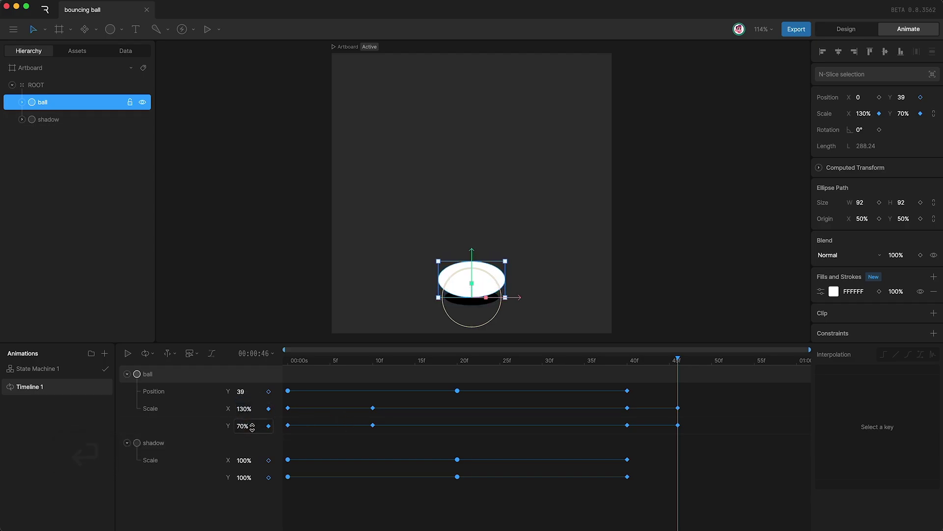
Paste the frame-0 scale keys at 1:00 and select the squash keys after frame 40
left_click_drag(679, 366, 821, 364)
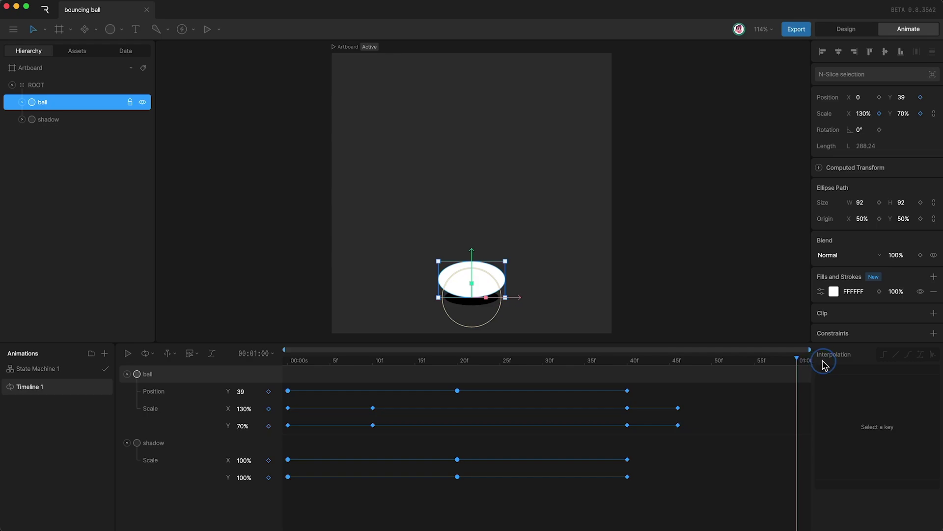
left_click_drag(299, 401, 277, 440)
key("super+c")
key("super+v")
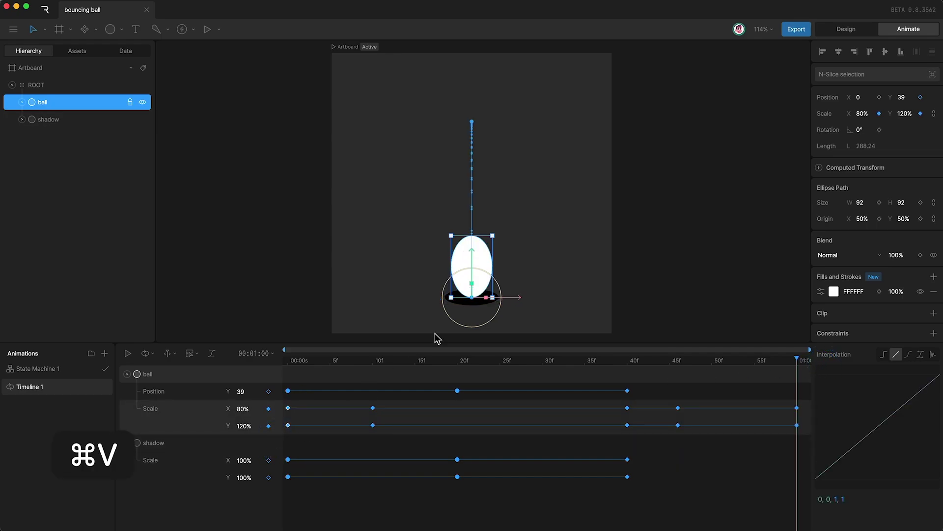
left_click_drag(660, 397, 717, 425)
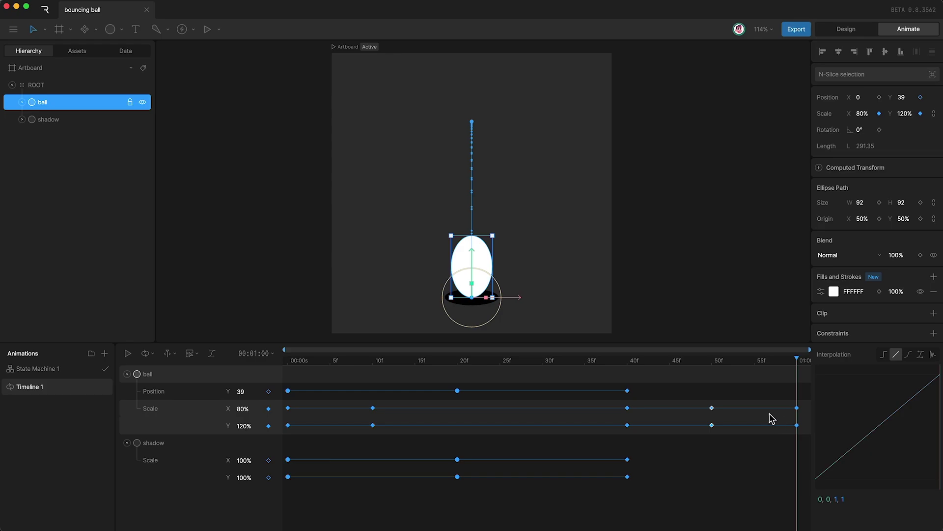
left_click(678, 446)
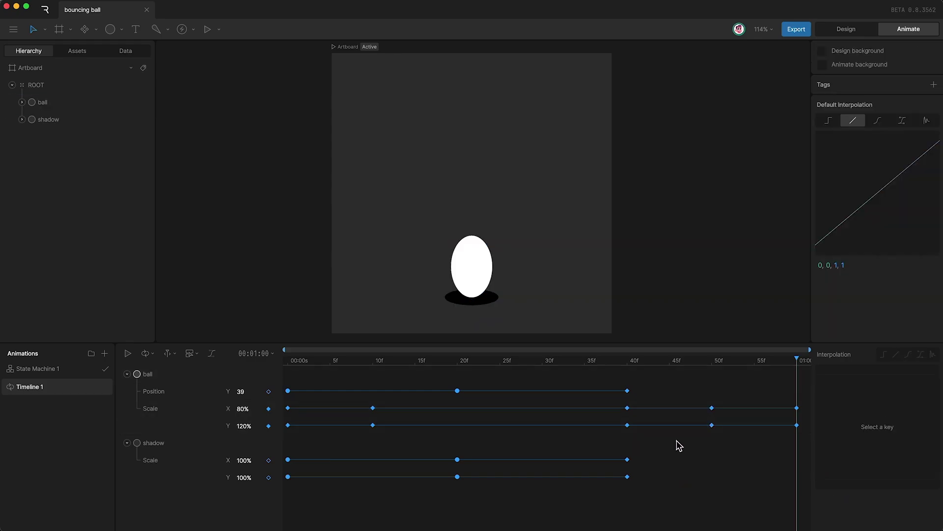
key("space")
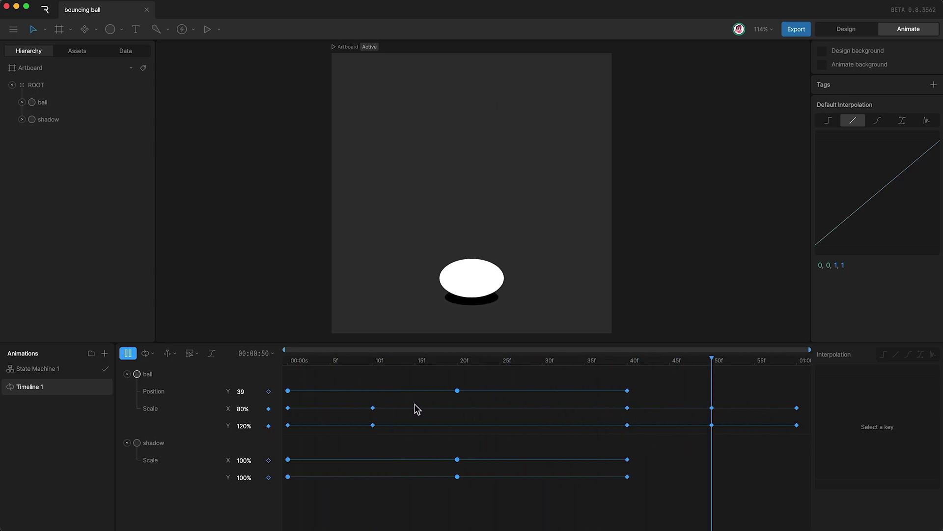
key("space")
Apply a cubic ease-in-out (.42, 0, .58, .99) to the ball's scale keys and scrub to check
left_click(299, 408)
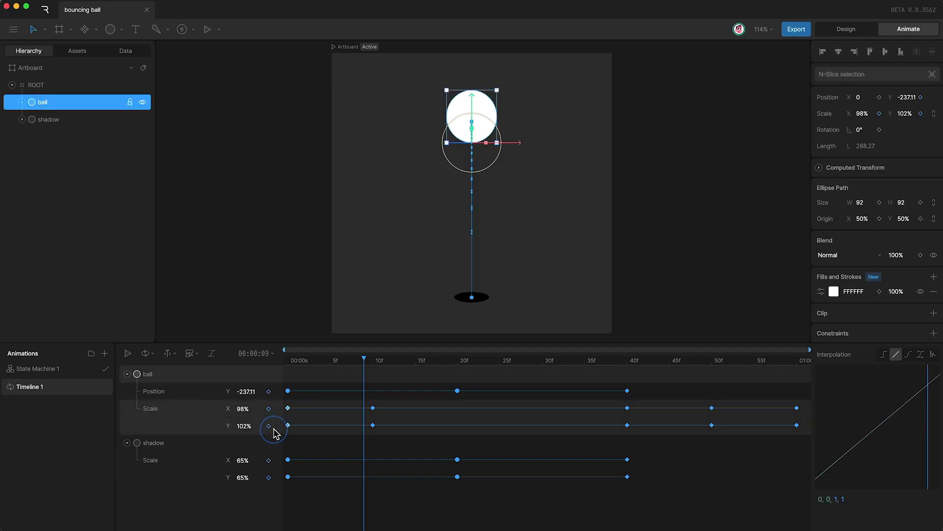
left_click(908, 354)
left_click_drag(366, 362, 291, 364)
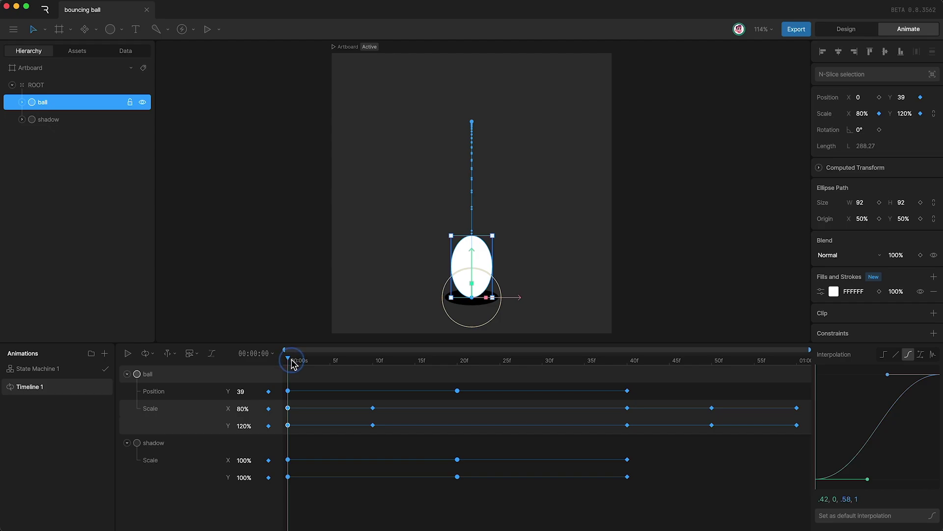
left_click_drag(291, 364, 272, 366)
left_click_drag(291, 362, 370, 358)
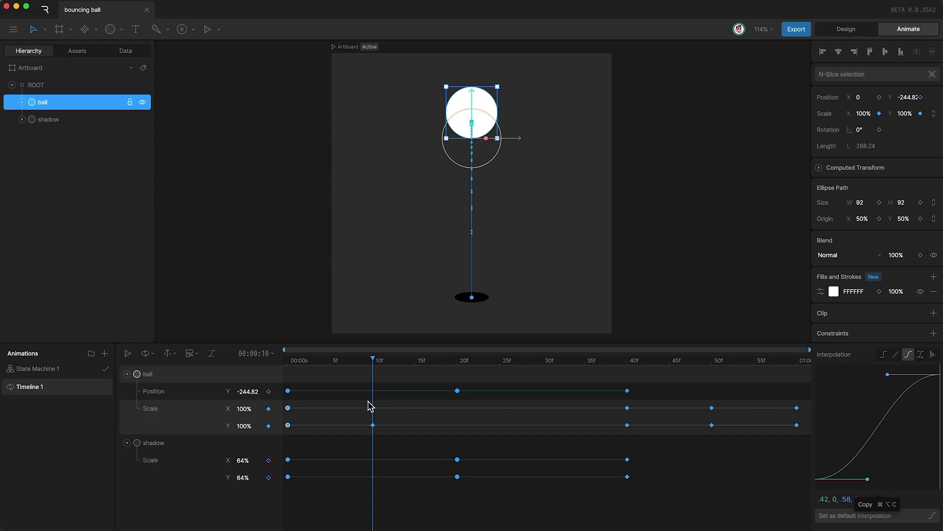
left_click_drag(362, 403, 385, 436)
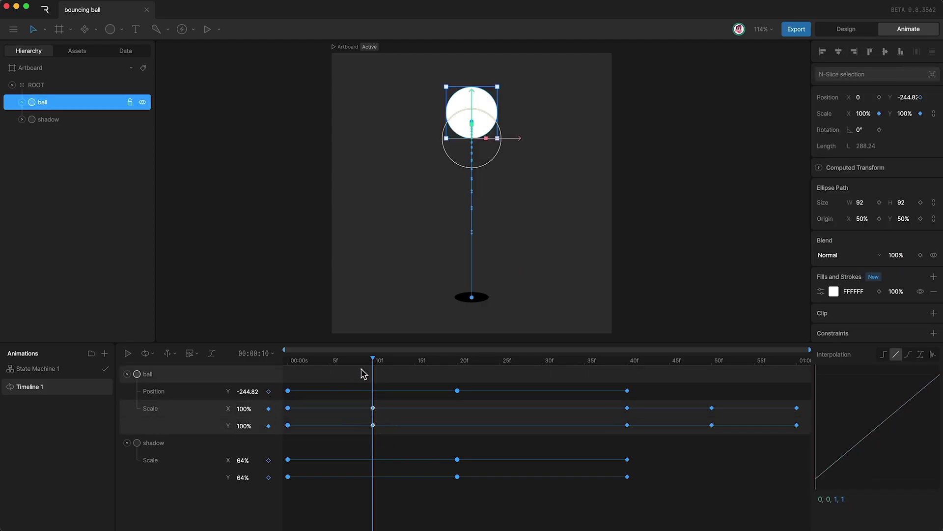
mouse_move(374, 363)
left_mouse_down()
mouse_move(634, 363)
mouse_move(373, 364)
left_mouse_up()
Give the ball's frame-10 scale keys a cubic curve reshaped to ease in more slowly
left_click(366, 402)
left_click_drag(366, 402, 387, 437)
left_click(912, 358)
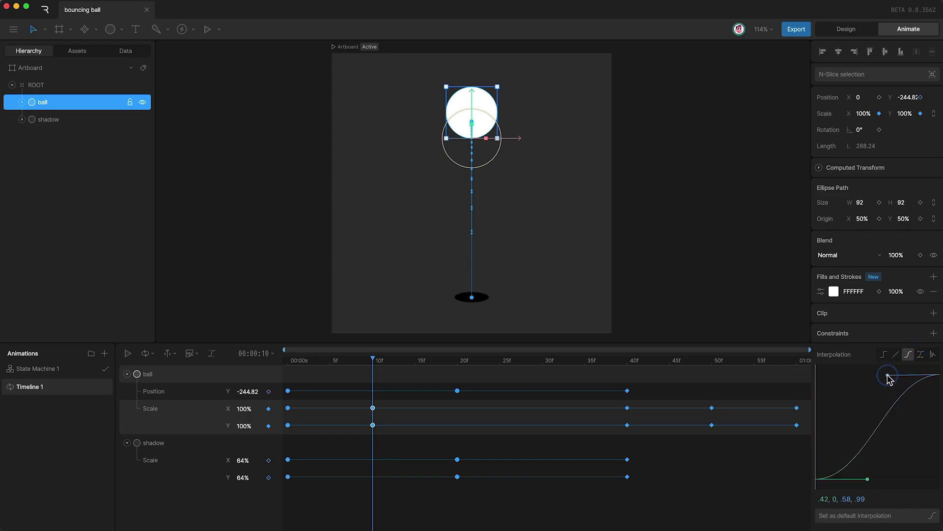
left_click_drag(887, 376, 930, 455)
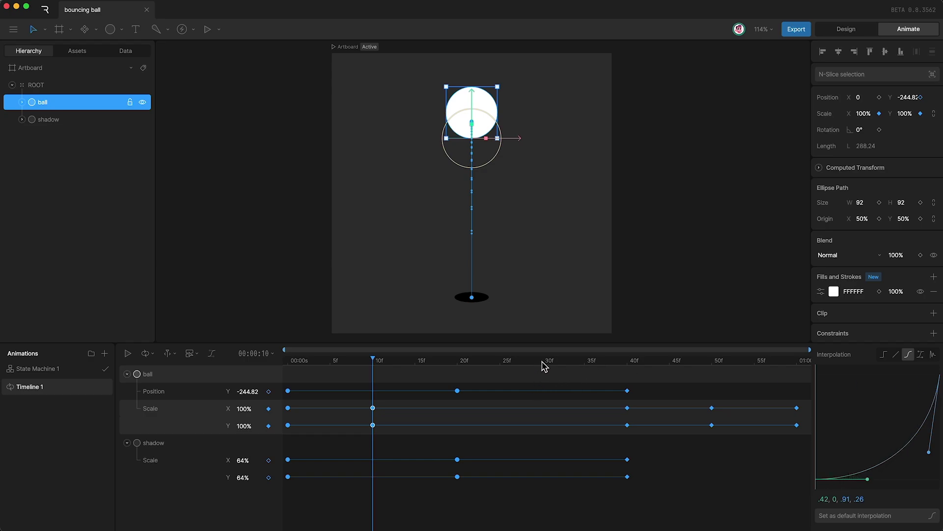
Give the frame-40 scale keys a quick ease-out cubic curve of .09, .79, .58, 1
left_click_drag(538, 362, 625, 364)
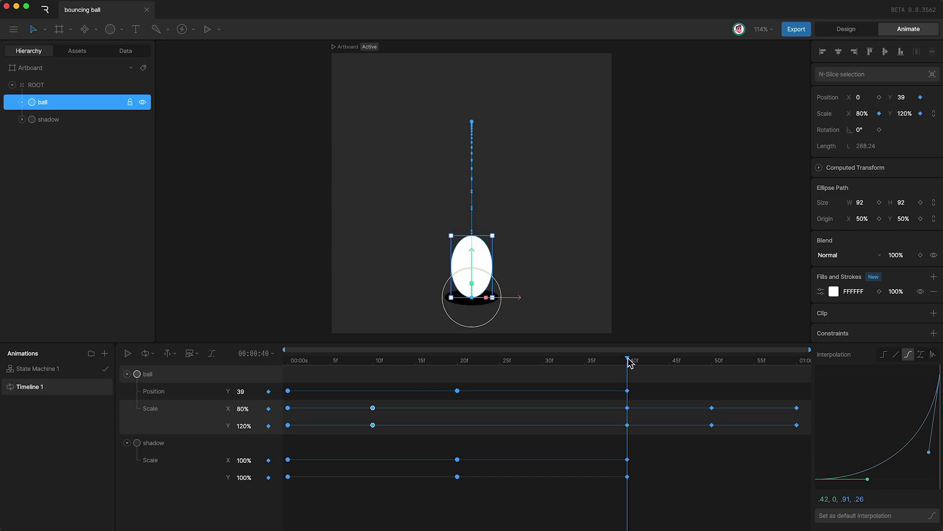
left_click_drag(619, 403, 643, 441)
left_click(908, 355)
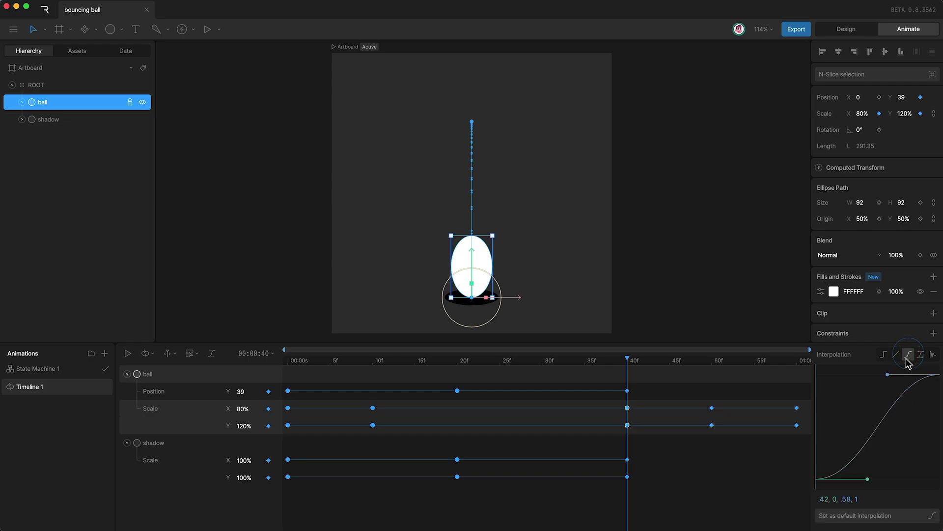
left_click_drag(870, 479, 826, 396)
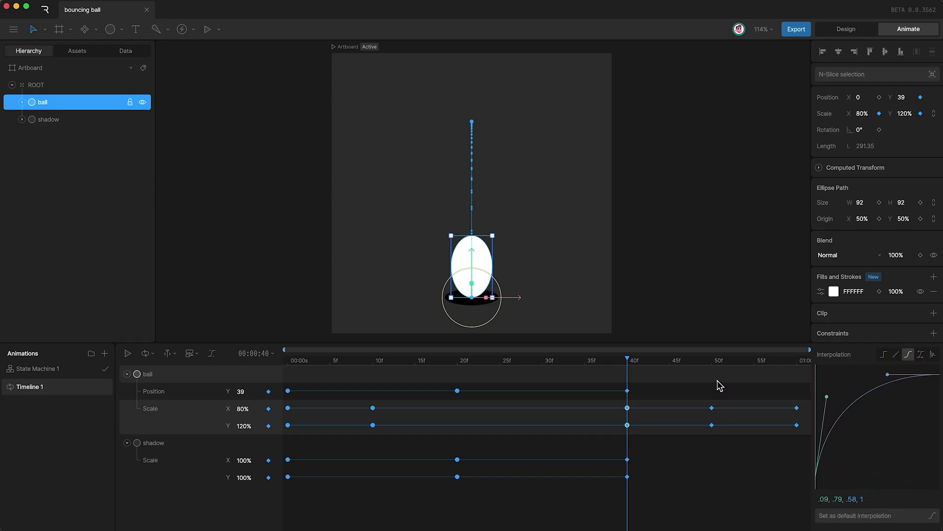
Give the frame-50 scale keys a slow ease-in cubic curve of .42, 0, .96, .26
left_click_drag(631, 360, 710, 361)
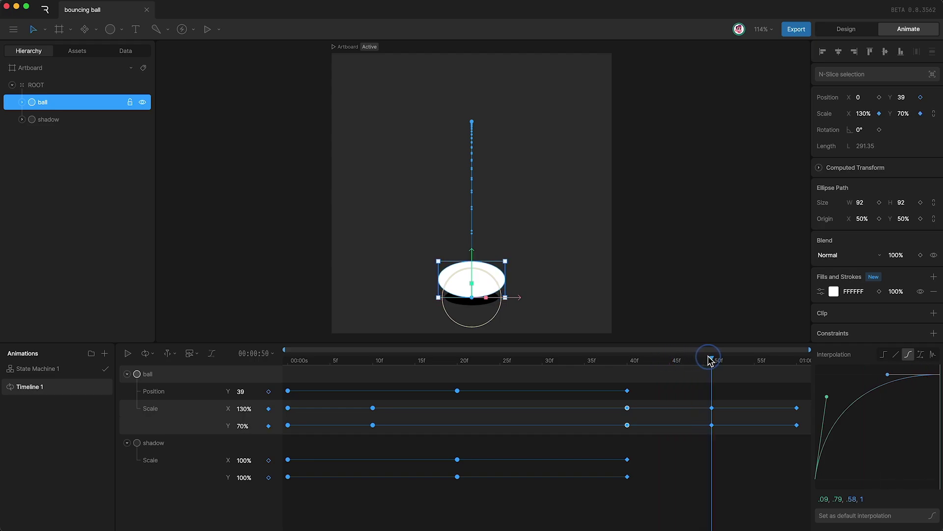
left_click_drag(691, 400, 740, 442)
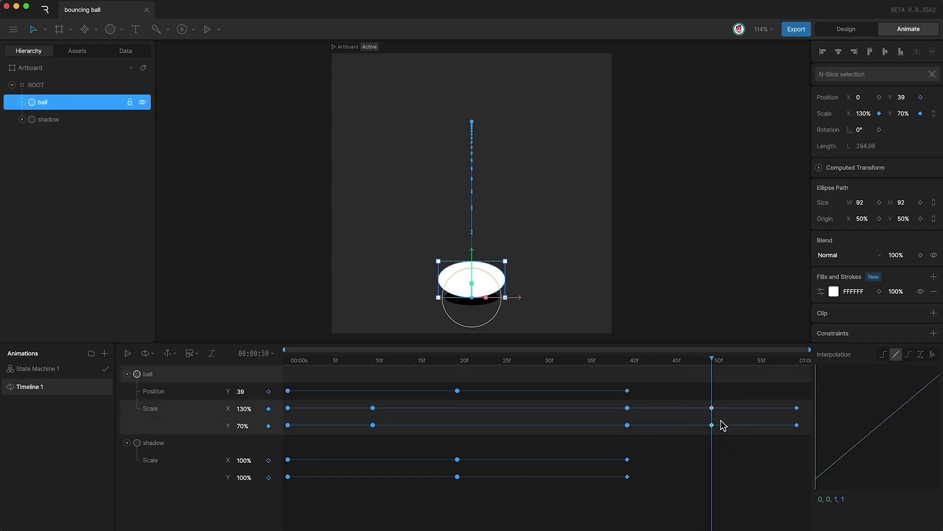
left_click(909, 354)
left_click_drag(888, 375, 934, 451)
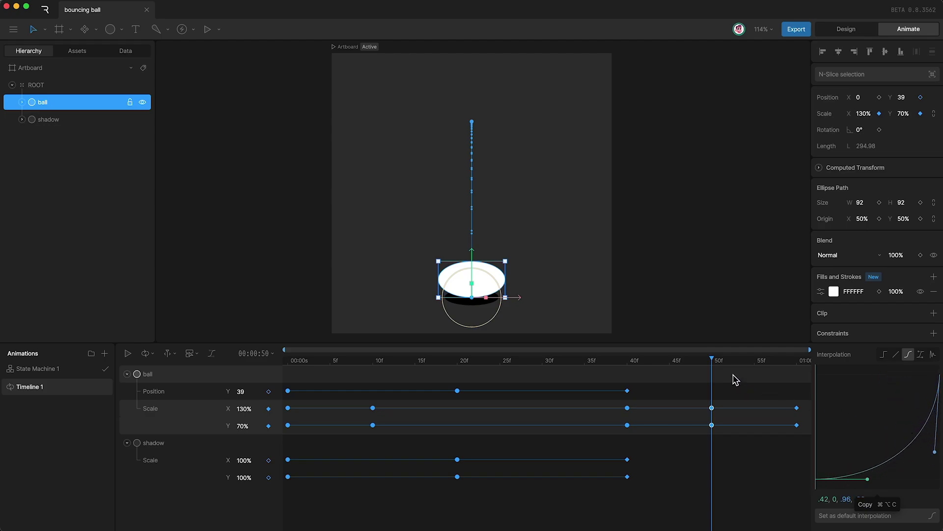
left_click_drag(720, 358, 820, 367)
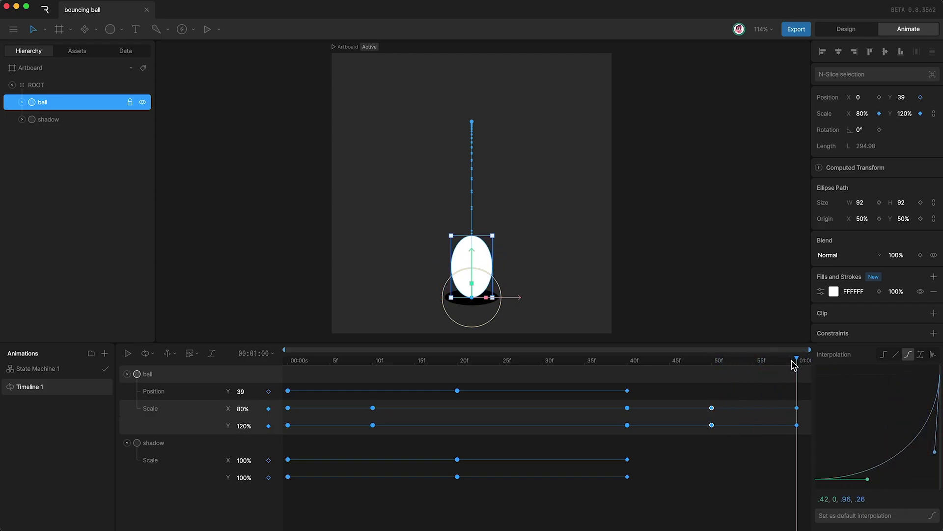
left_click(686, 471)
key("space")
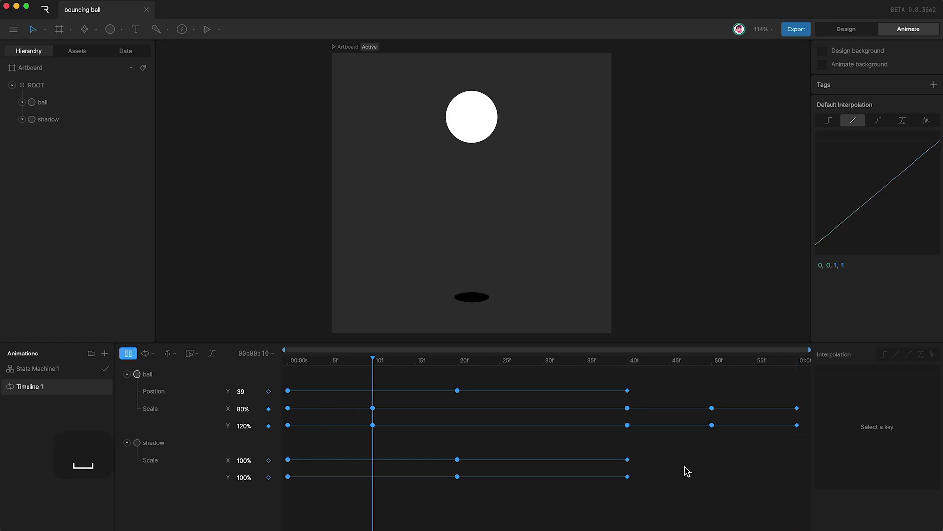